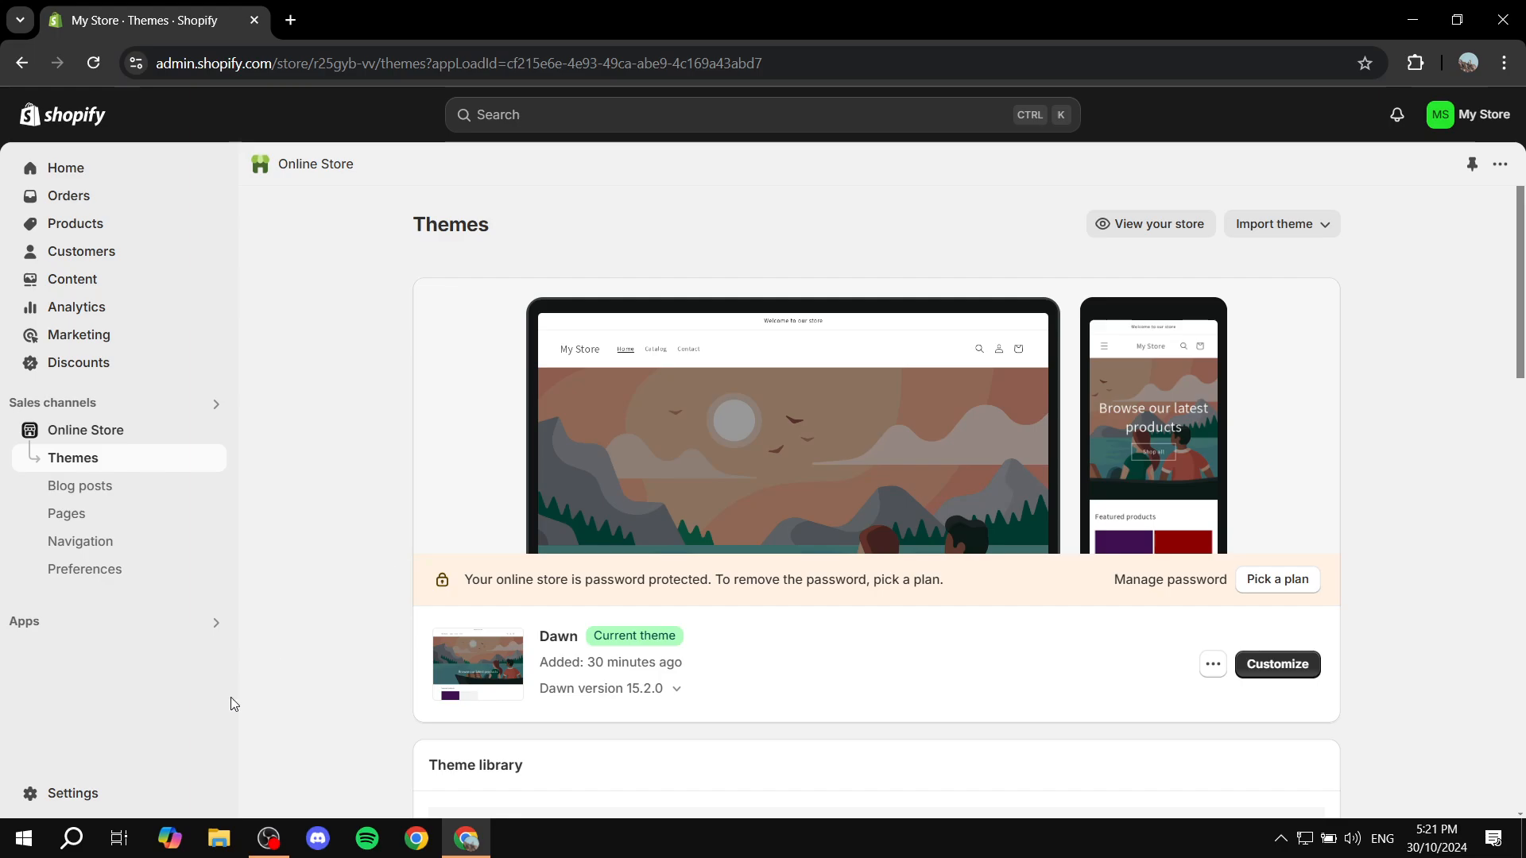
Open the General shipping profile in the store's Shipping and delivery settings.
{"action": "left_click", "coordinate": [102, 792]}
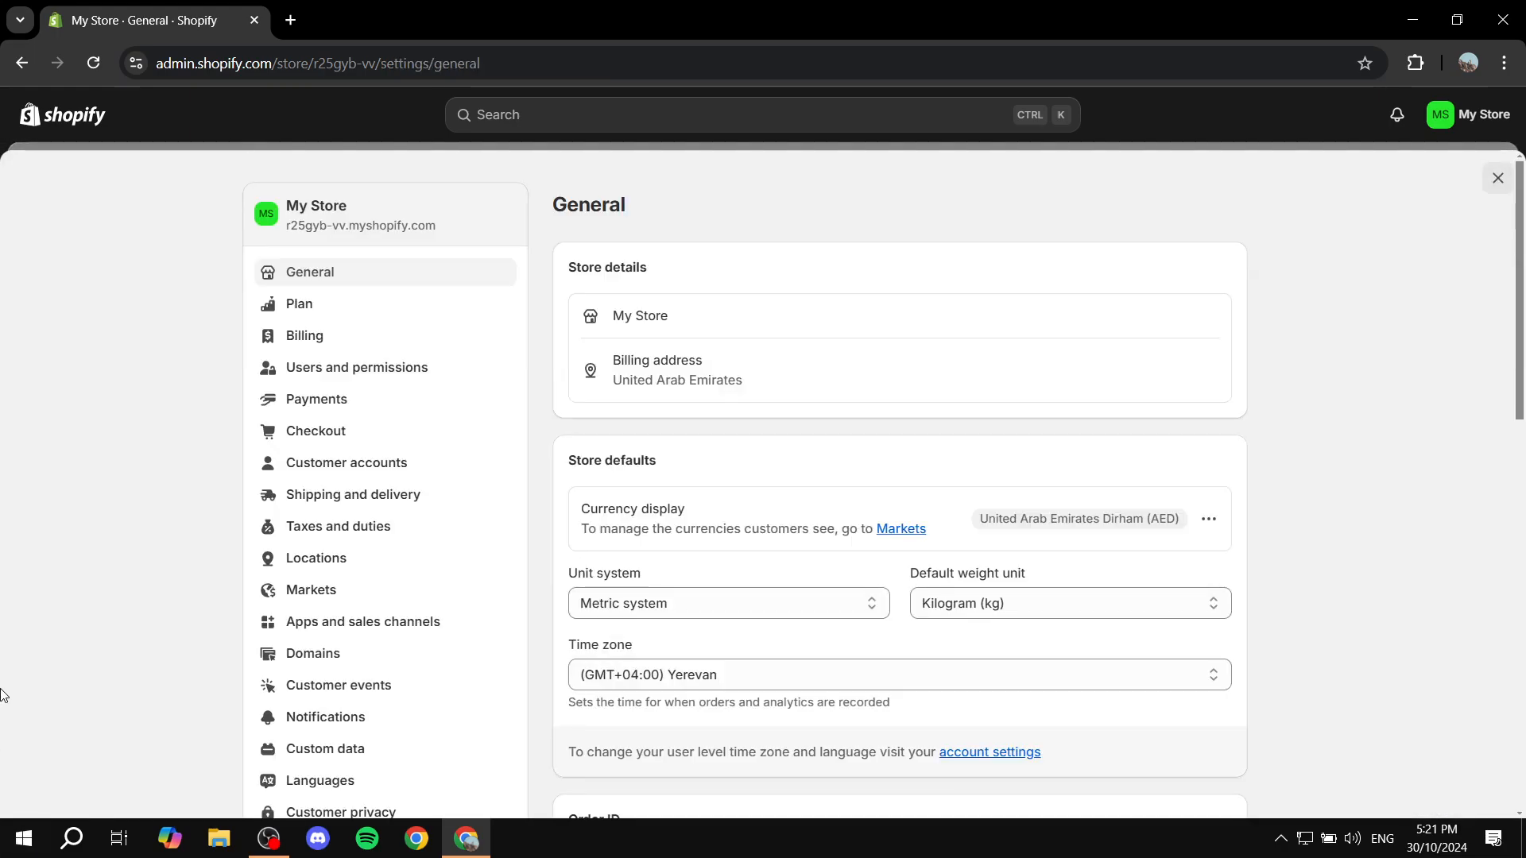
{"action": "left_click", "coordinate": [306, 507]}
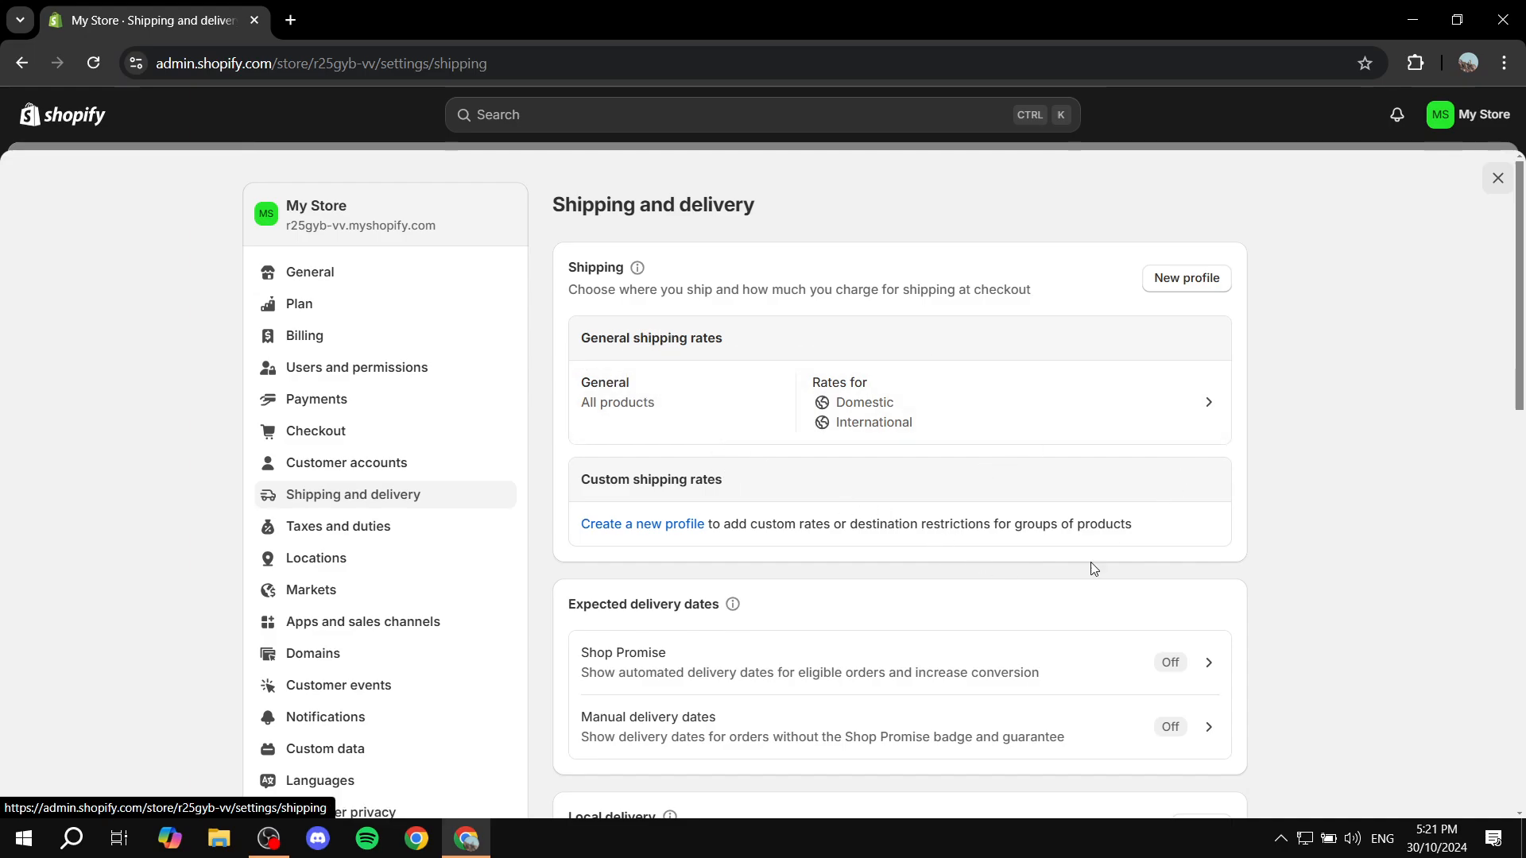
{"action": "left_click", "coordinate": [1043, 404]}
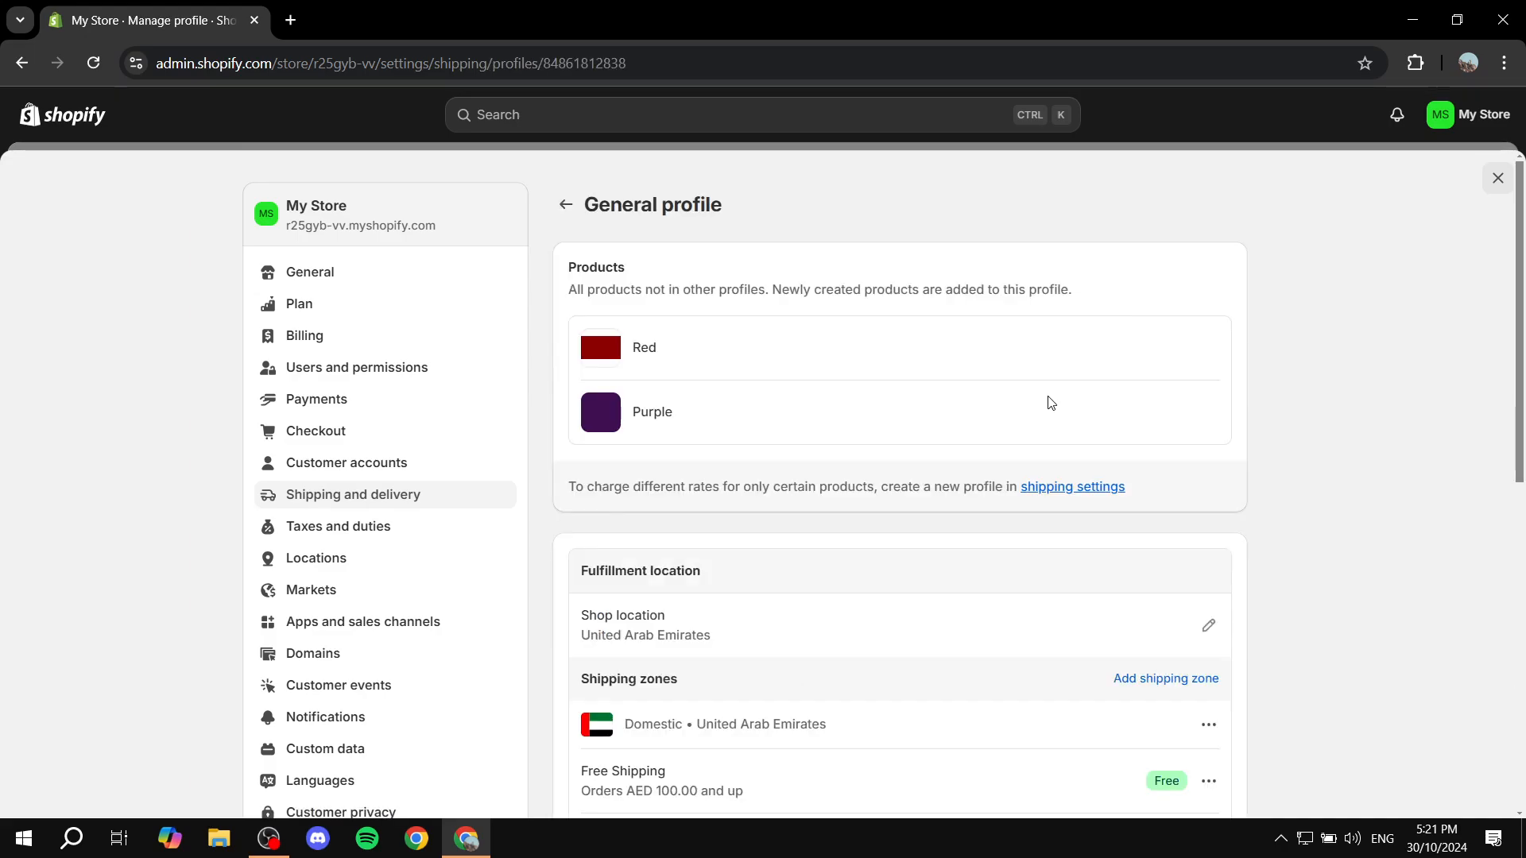
Delete the Standard and Free Shipping rates from the Domestic shipping zone and save the profile.
{"action": "scroll", "coordinate": [1049, 403], "scroll_direction": "down", "scroll_amount": 5}
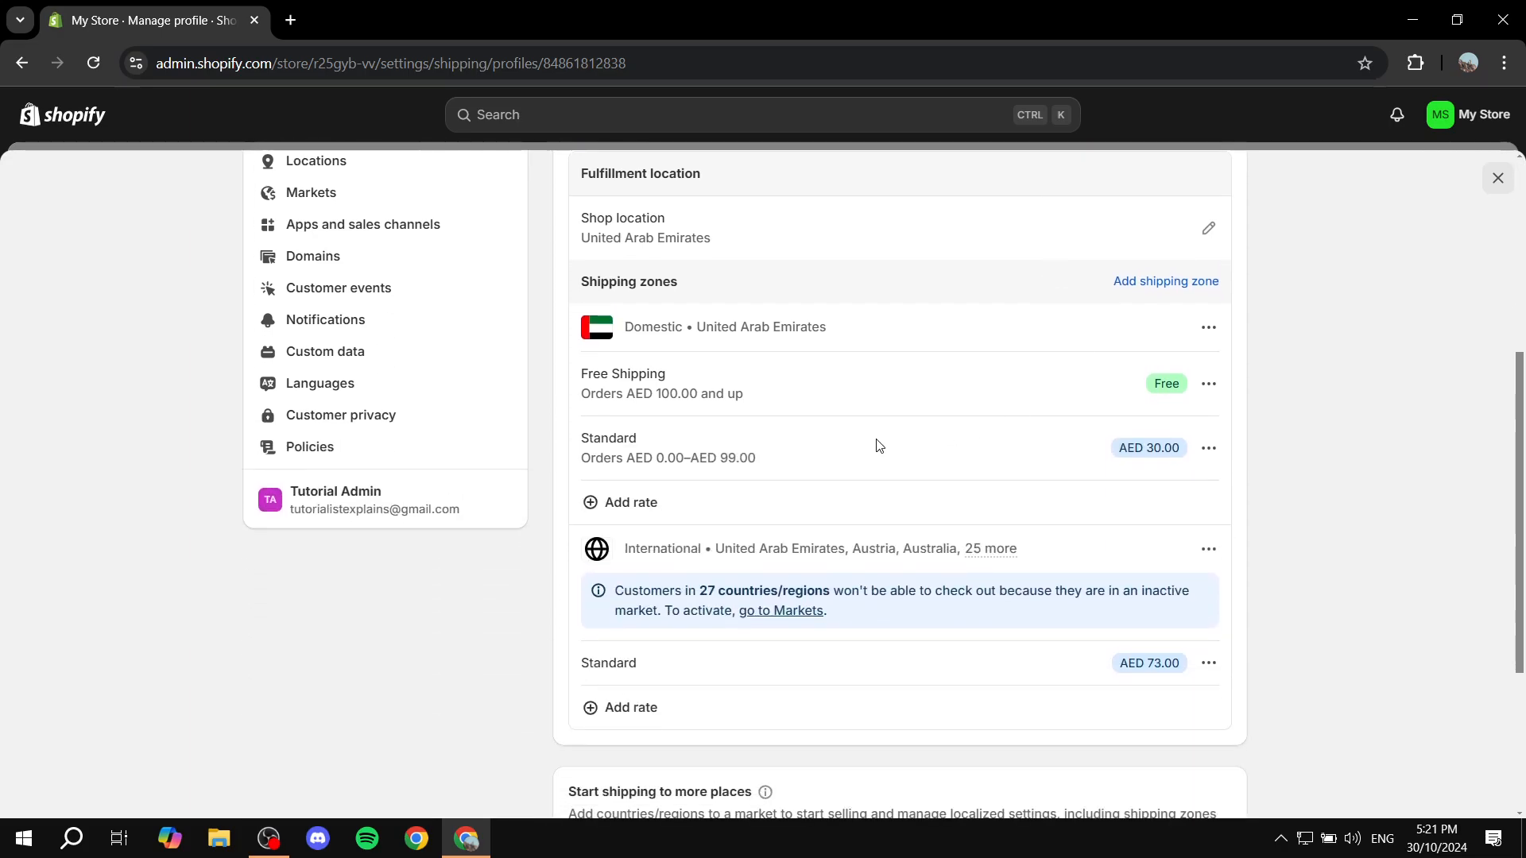
{"action": "left_click", "coordinate": [1208, 447]}
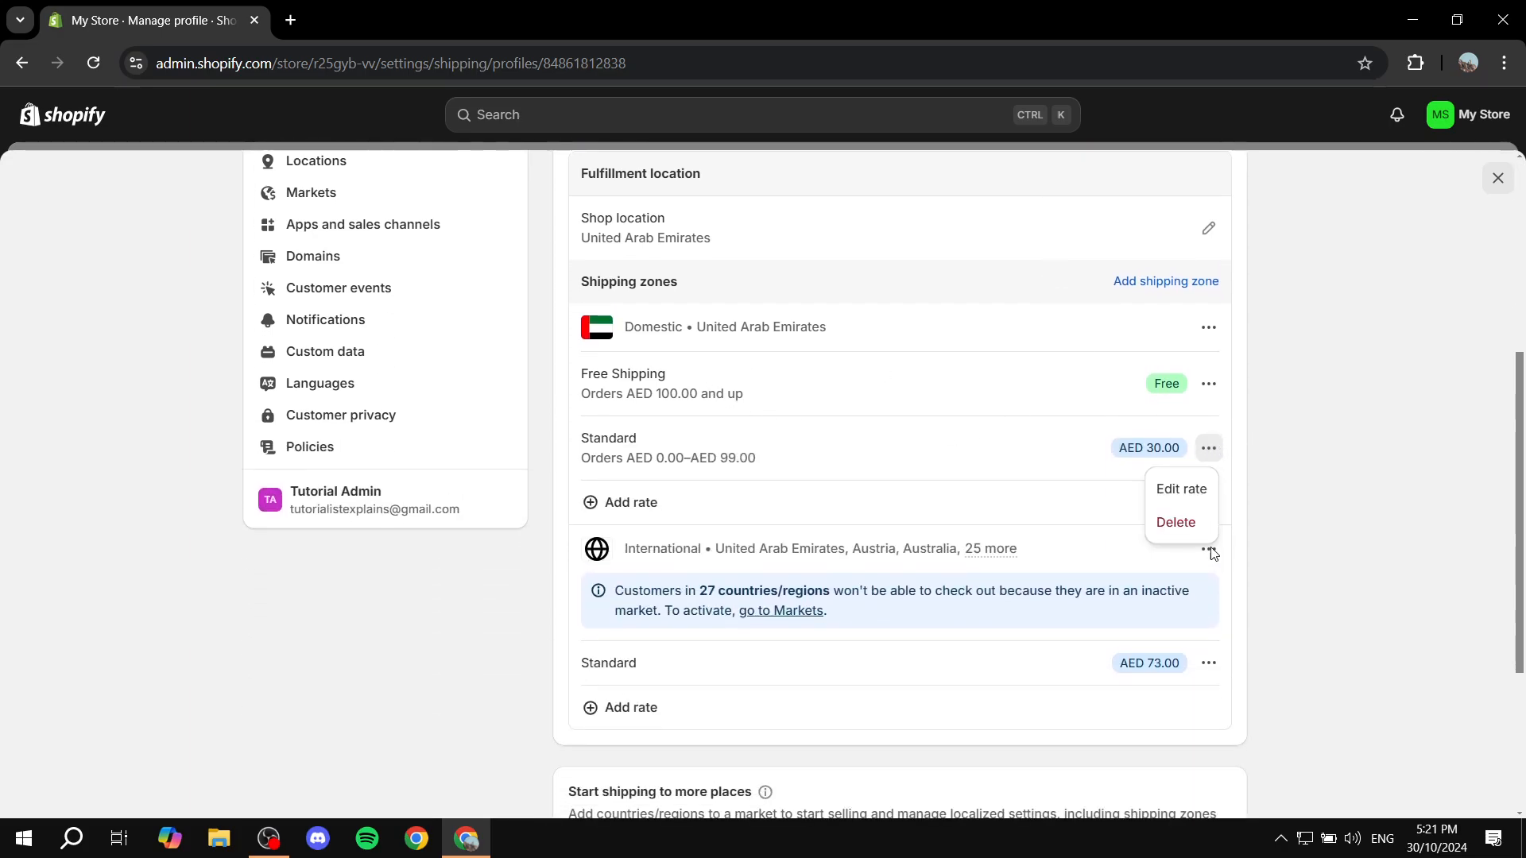
{"action": "left_click", "coordinate": [1173, 522]}
{"action": "left_click", "coordinate": [1209, 384]}
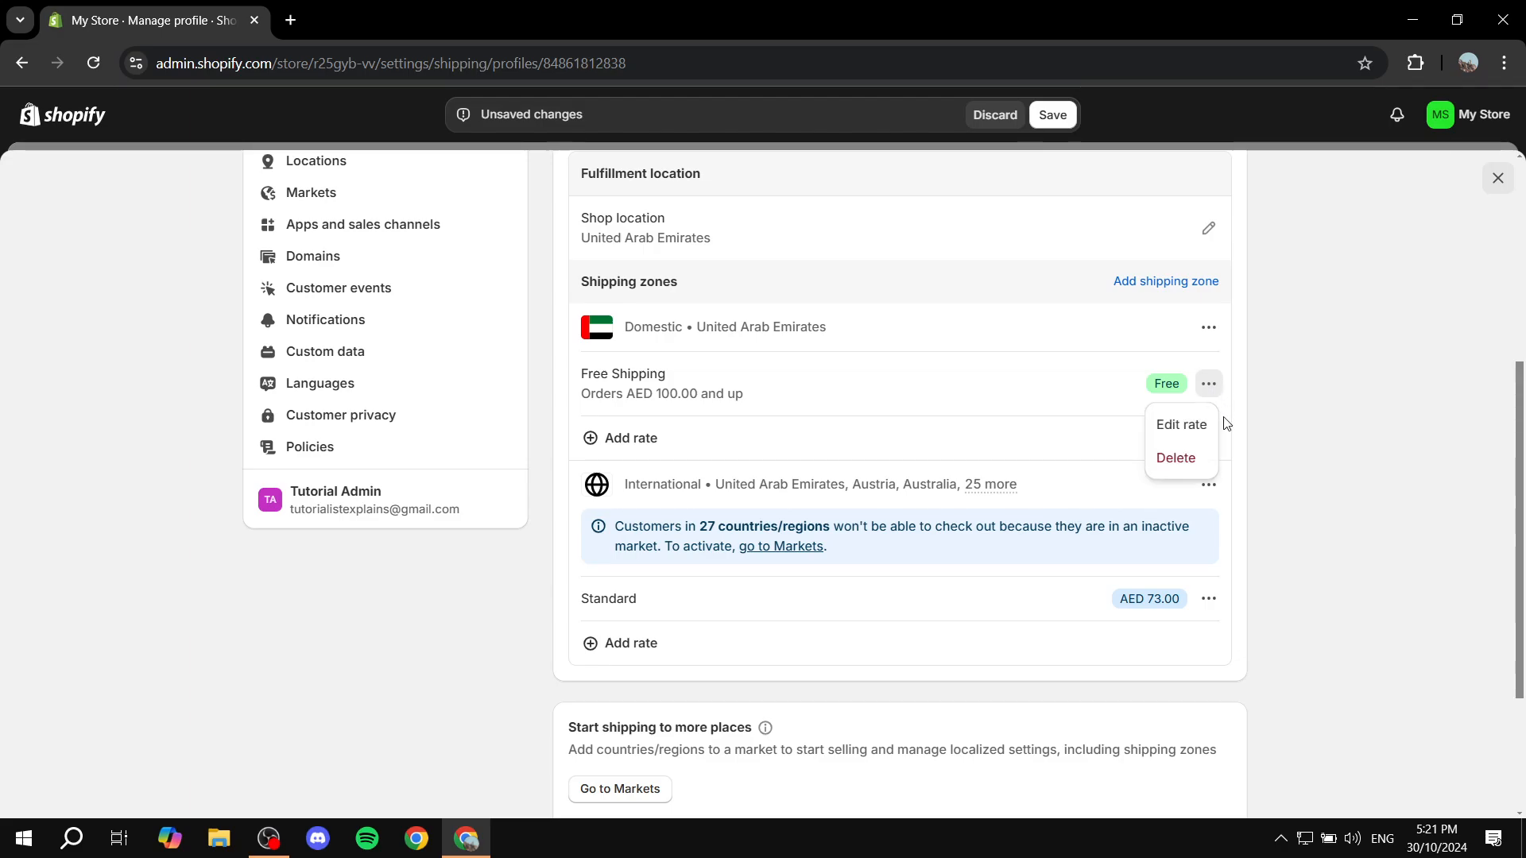
{"action": "left_click", "coordinate": [1184, 461]}
{"action": "left_click", "coordinate": [1053, 115]}
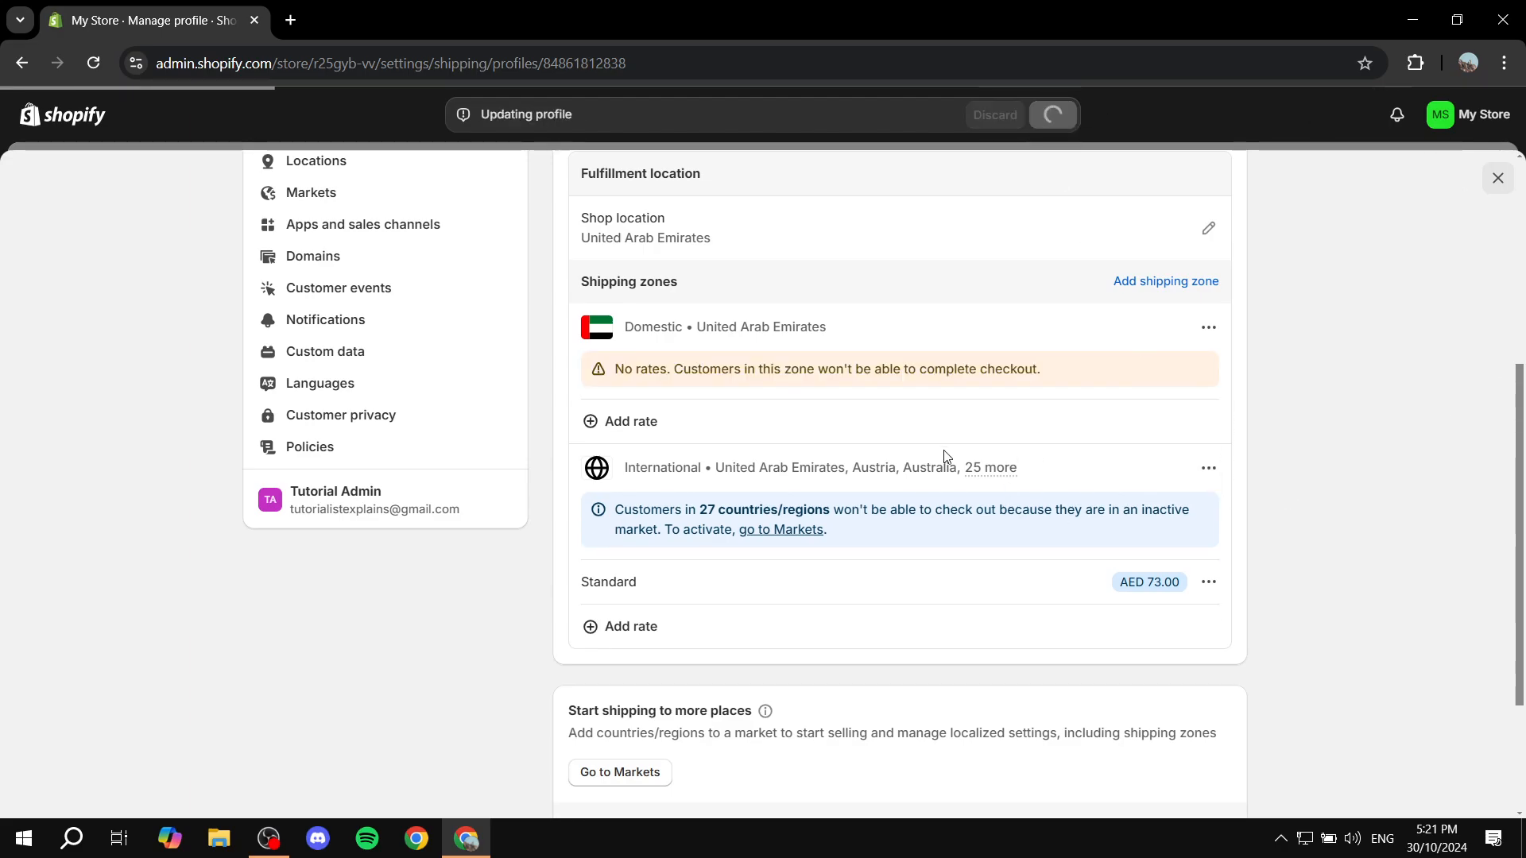
Review the Domestic and International shipping zones, checking their countries, existing rates and the notice on the Domestic zone.
{"action": "left_click_drag", "start_coordinate": [577, 282], "coordinate": [707, 286]}
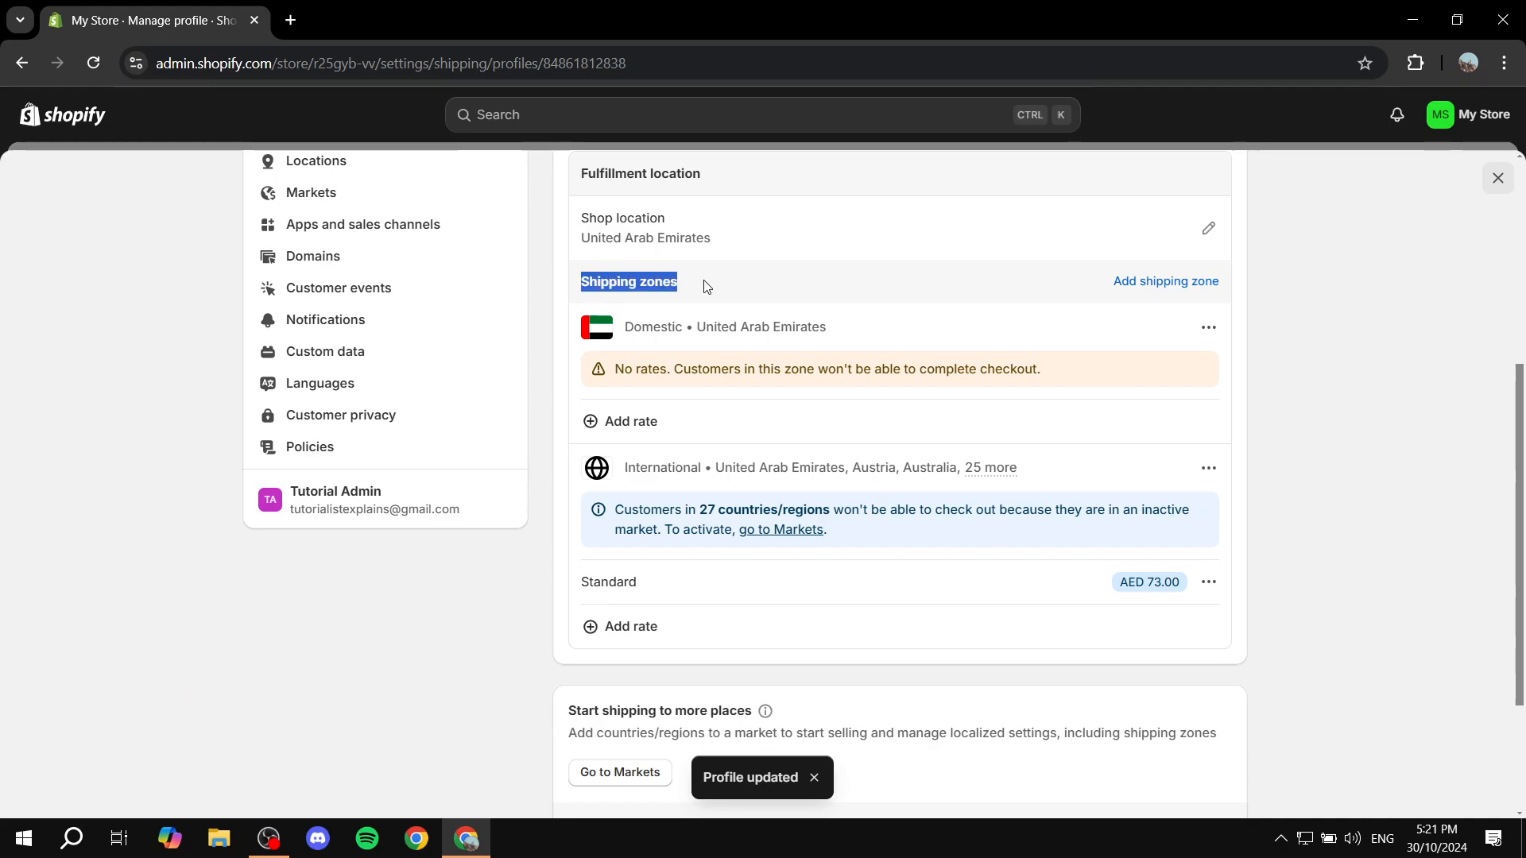
{"action": "left_click", "coordinate": [707, 286]}
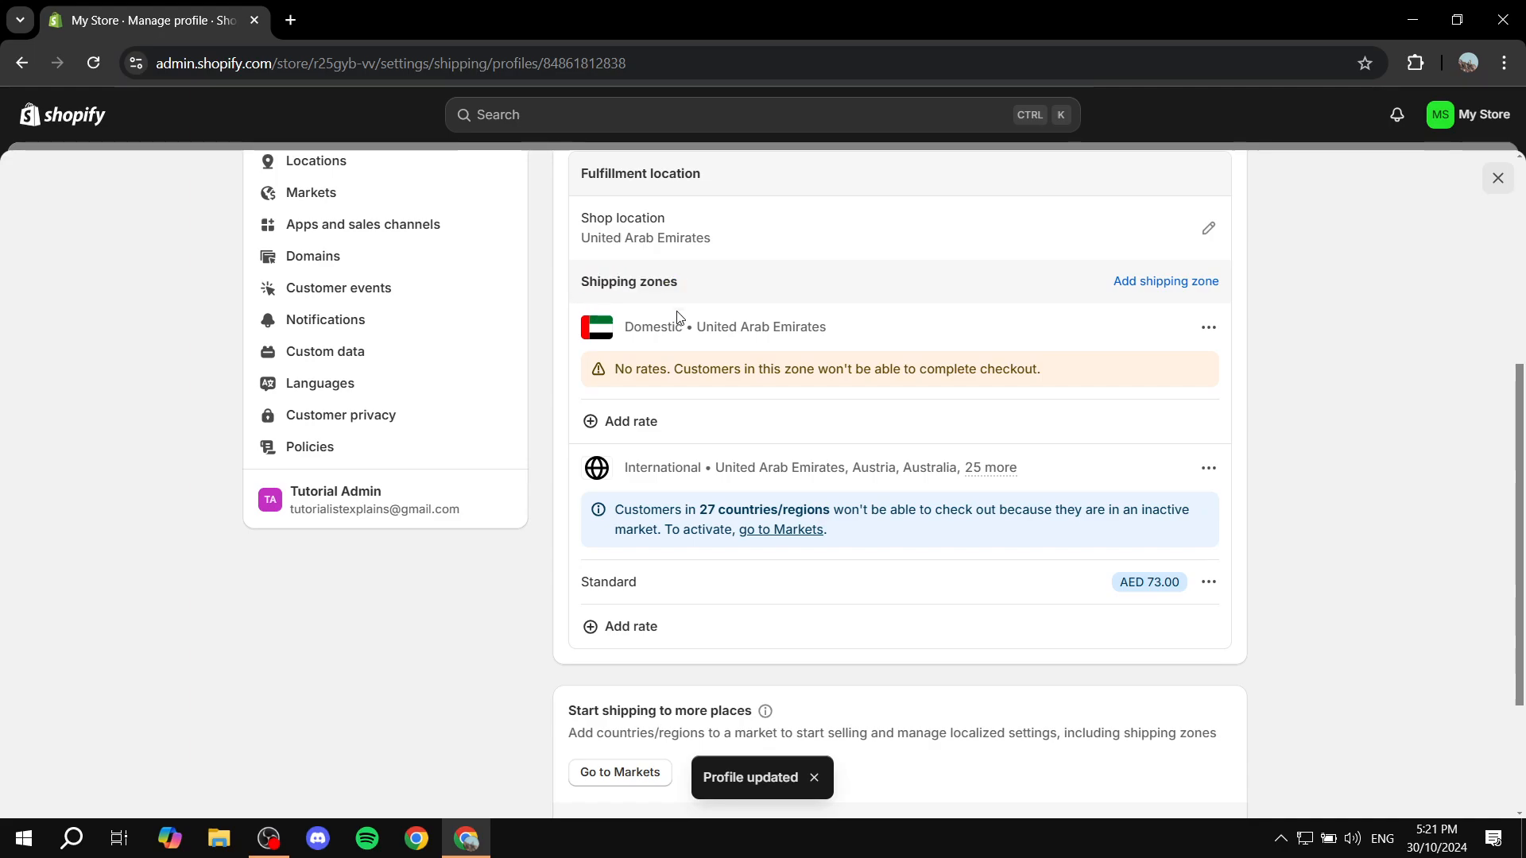
{"action": "left_click_drag", "start_coordinate": [627, 326], "coordinate": [685, 327]}
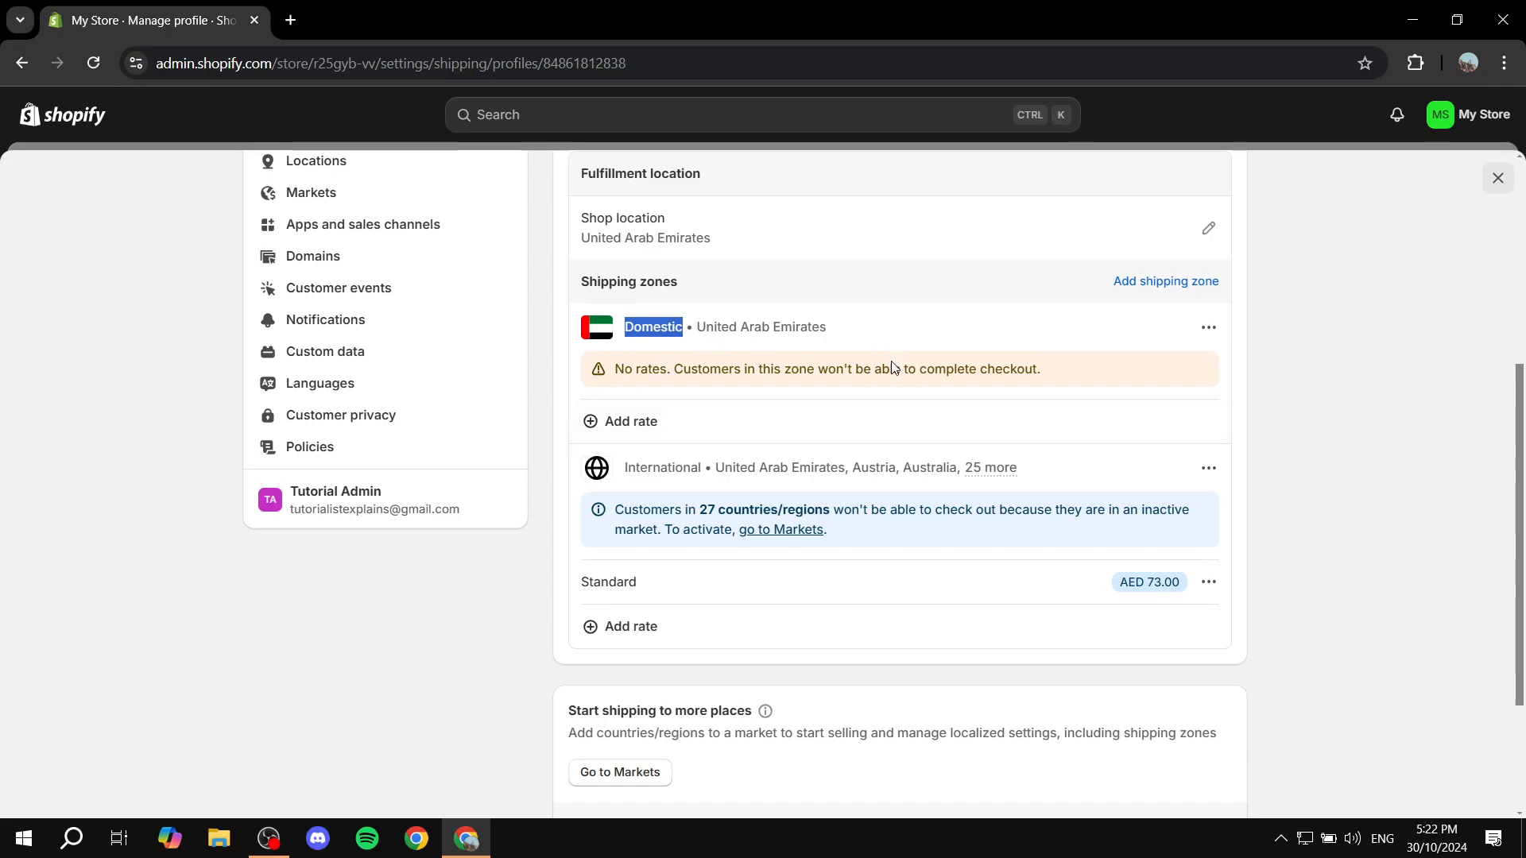
{"action": "left_click_drag", "start_coordinate": [625, 369], "coordinate": [1025, 369]}
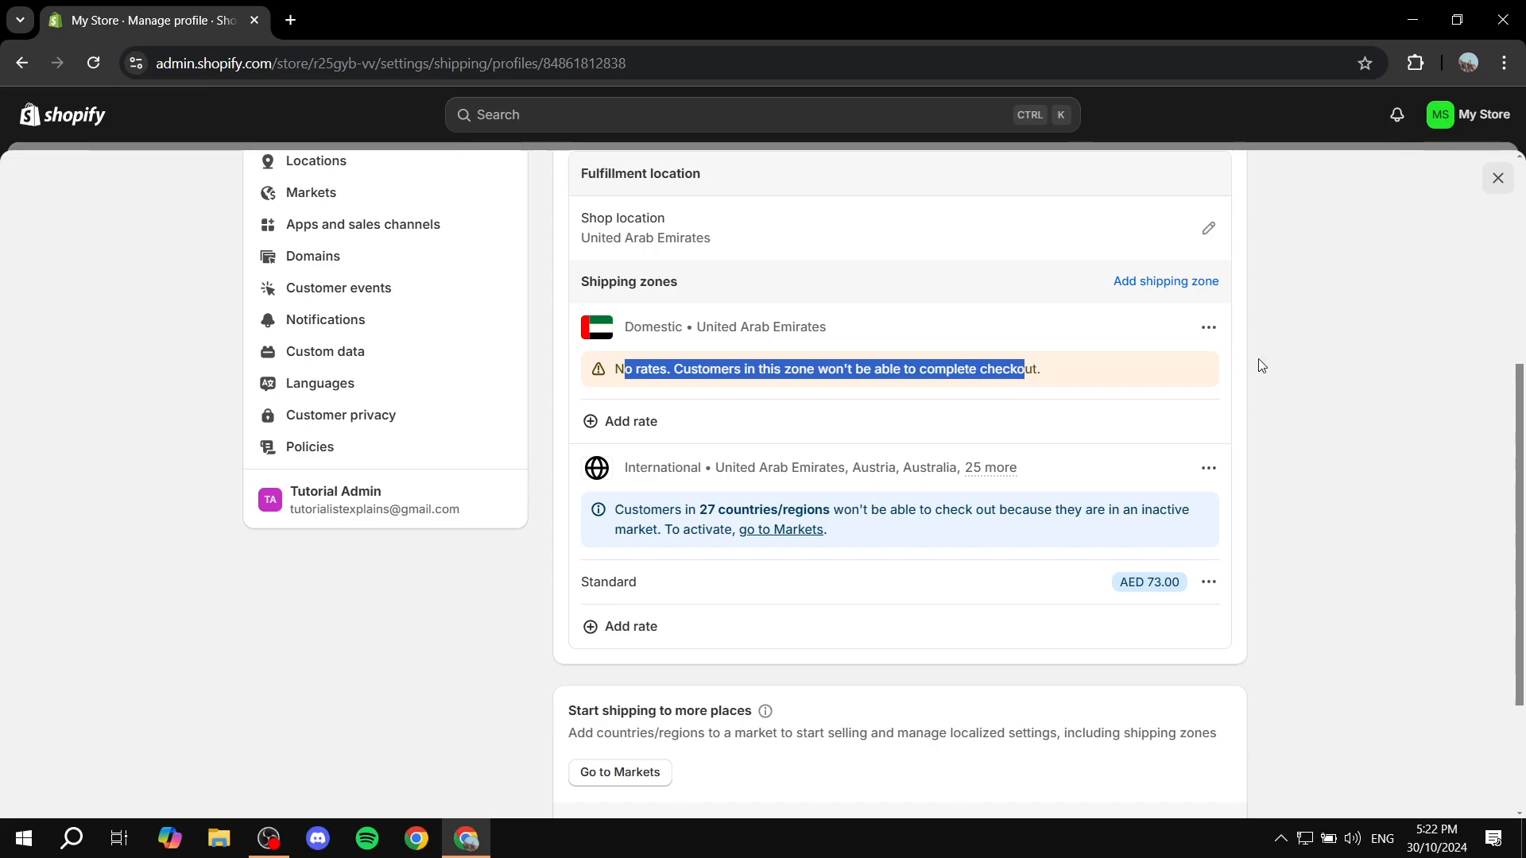
{"action": "left_click", "coordinate": [1297, 368]}
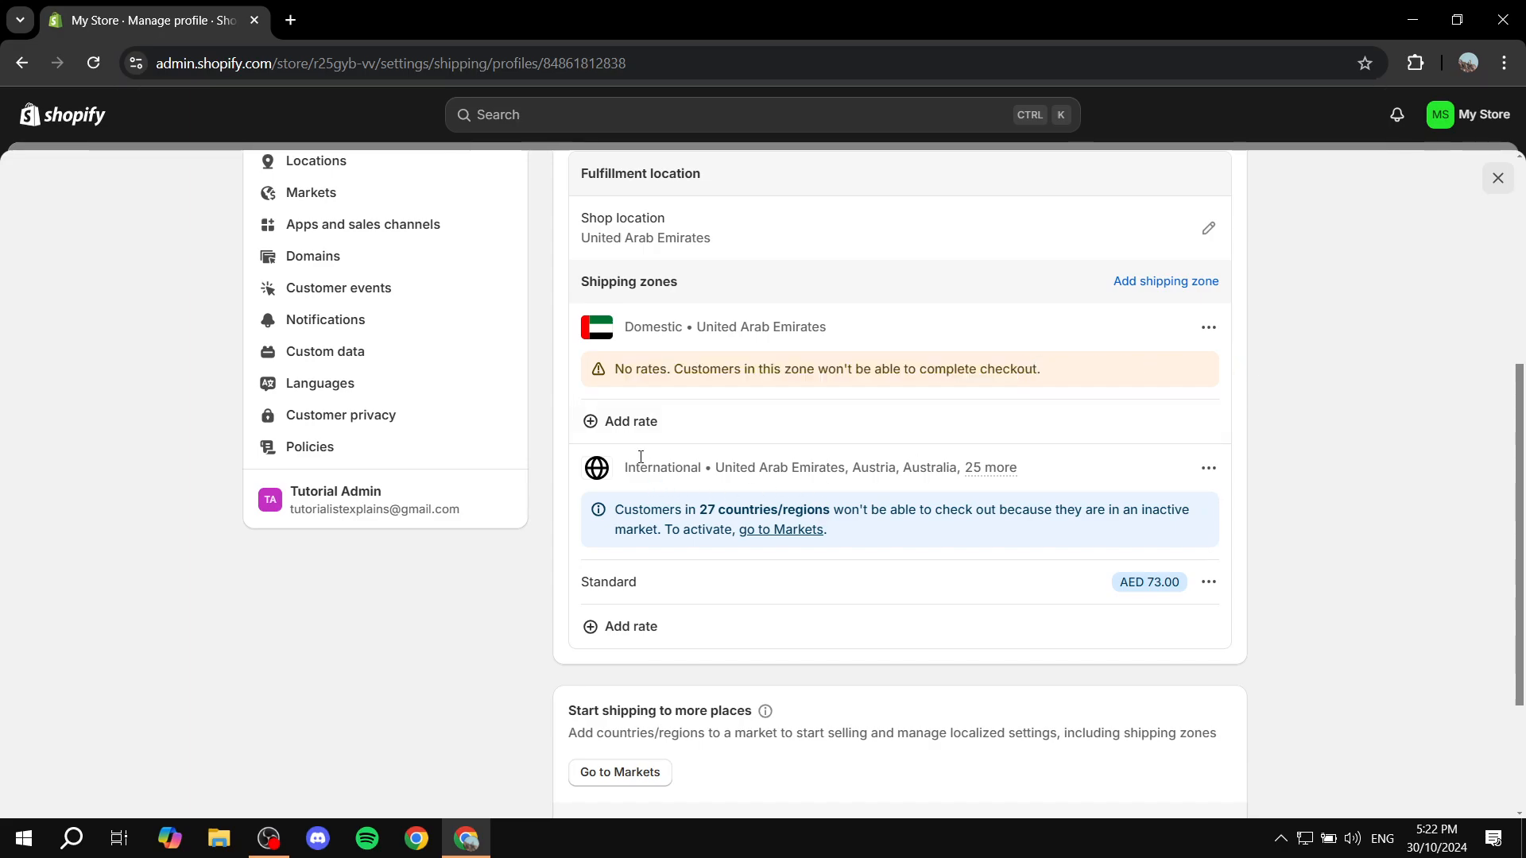
{"action": "left_click_drag", "start_coordinate": [622, 474], "coordinate": [1025, 475]}
{"action": "left_click", "coordinate": [1031, 475]}
{"action": "left_click_drag", "start_coordinate": [1121, 582], "coordinate": [1230, 573]}
{"action": "left_click", "coordinate": [1316, 565]}
{"action": "left_click_drag", "start_coordinate": [625, 326], "coordinate": [692, 327]}
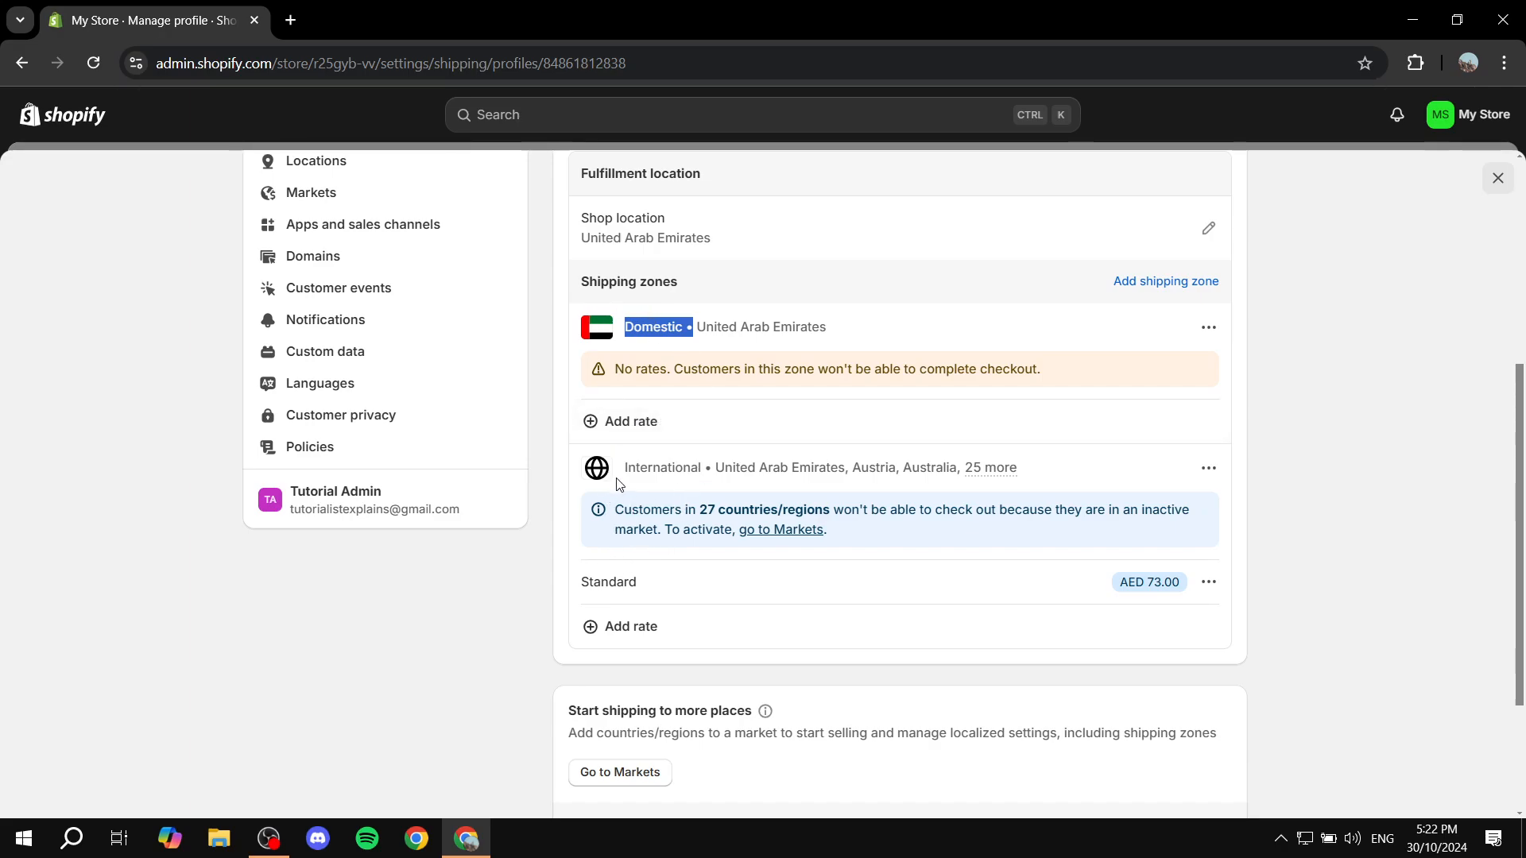
{"action": "left_click_drag", "start_coordinate": [625, 469], "coordinate": [706, 463]}
{"action": "left_click", "coordinate": [725, 567]}
{"action": "left_click_drag", "start_coordinate": [625, 332], "coordinate": [743, 332]}
{"action": "left_click", "coordinate": [1006, 310]}
{"action": "left_click_drag", "start_coordinate": [858, 352], "coordinate": [613, 367]}
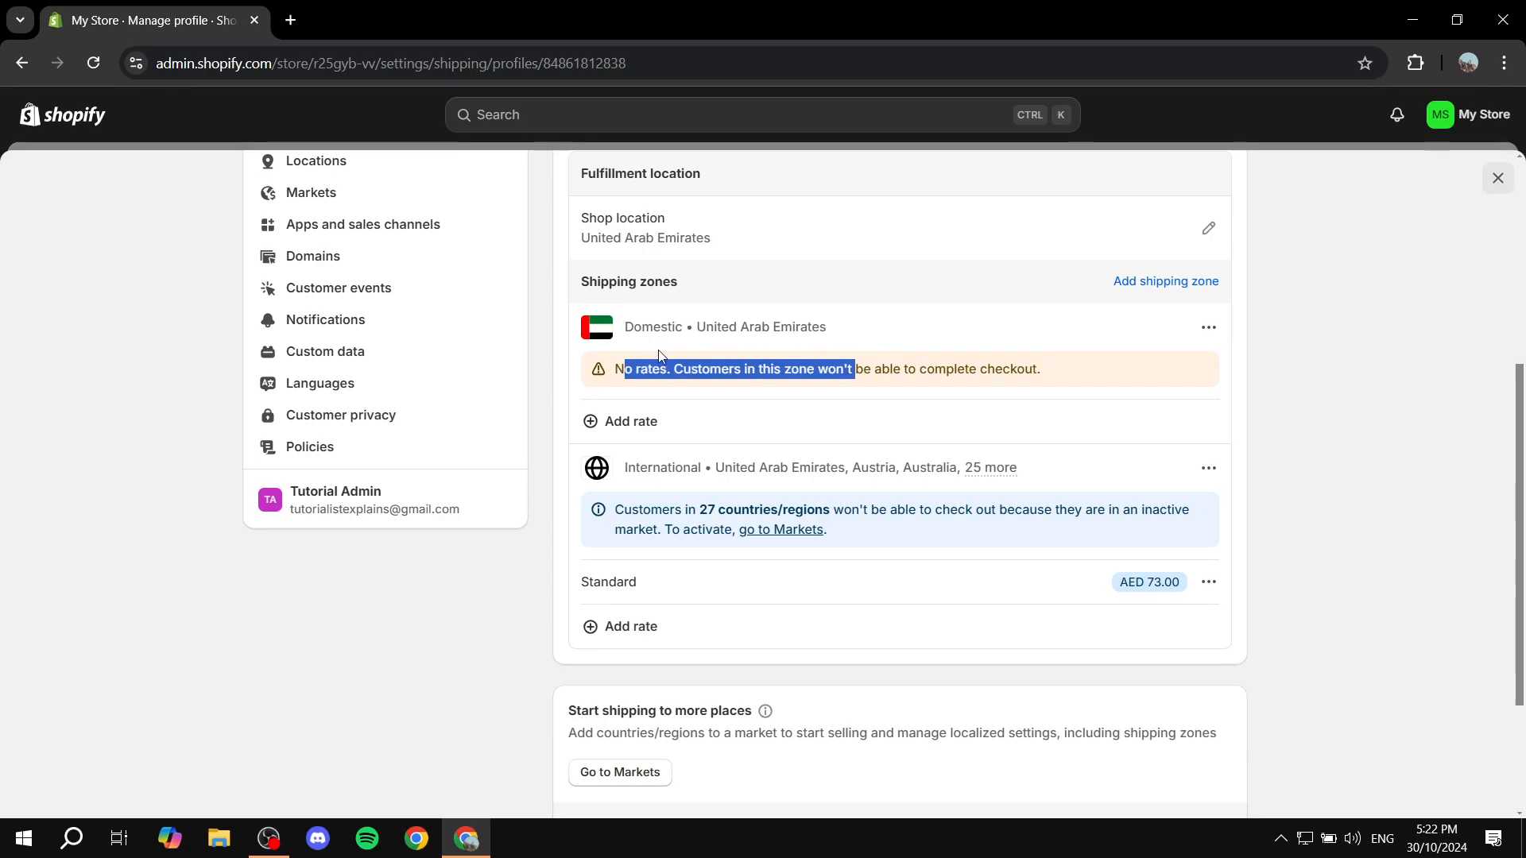
{"action": "left_click", "coordinate": [716, 327]}
Start a custom flat rate for the Domestic zone and name it "Free Delivery Over 100 AED".
{"action": "left_click", "coordinate": [616, 421]}
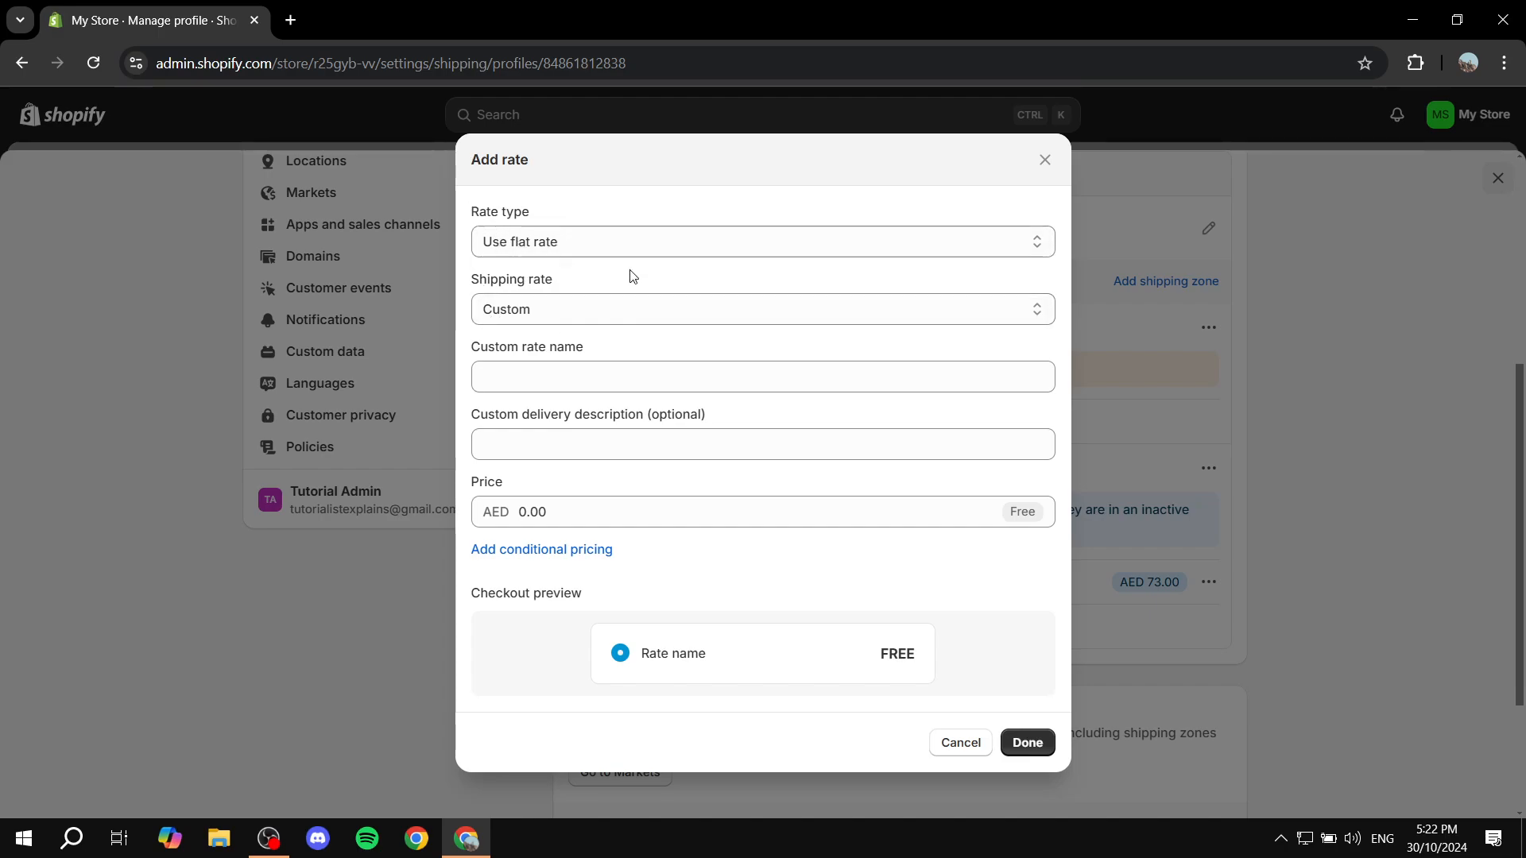
{"action": "left_click_drag", "start_coordinate": [472, 284], "coordinate": [592, 272]}
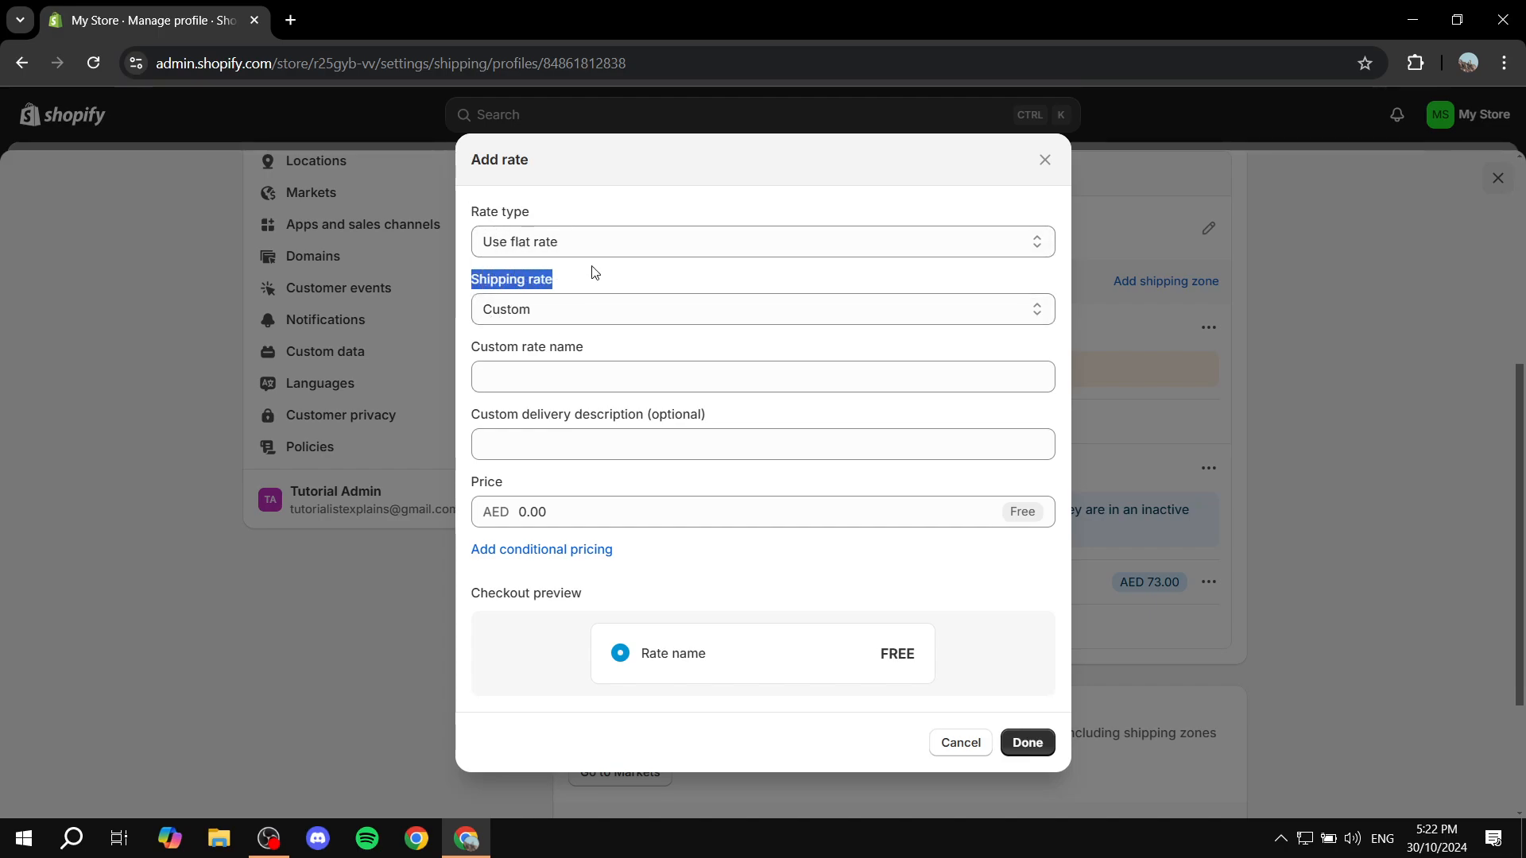
{"action": "left_click", "coordinate": [578, 381]}
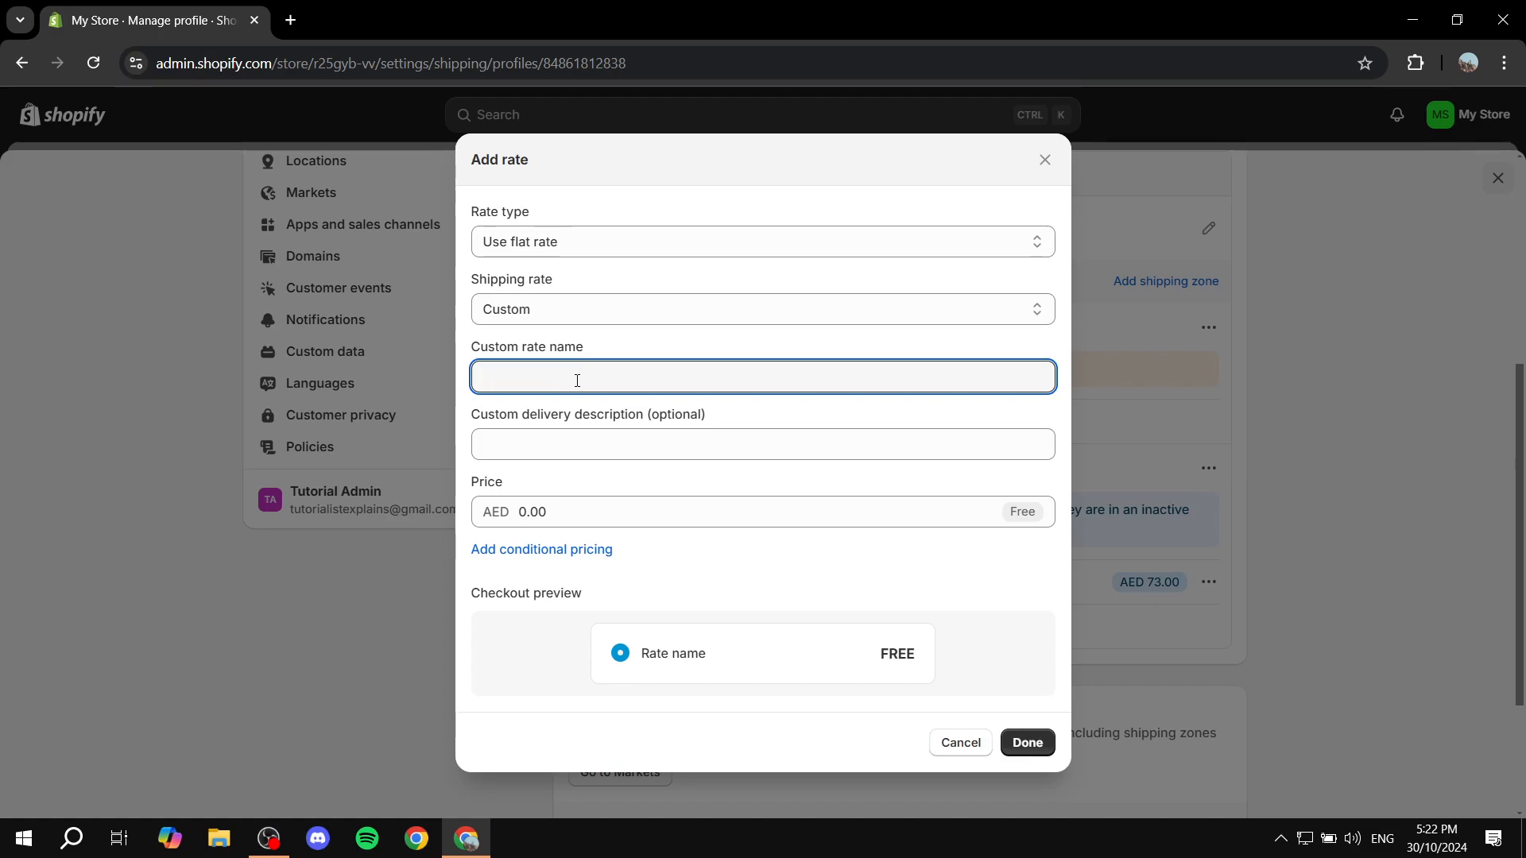
{"action": "type", "text": "Free Delievery O"}
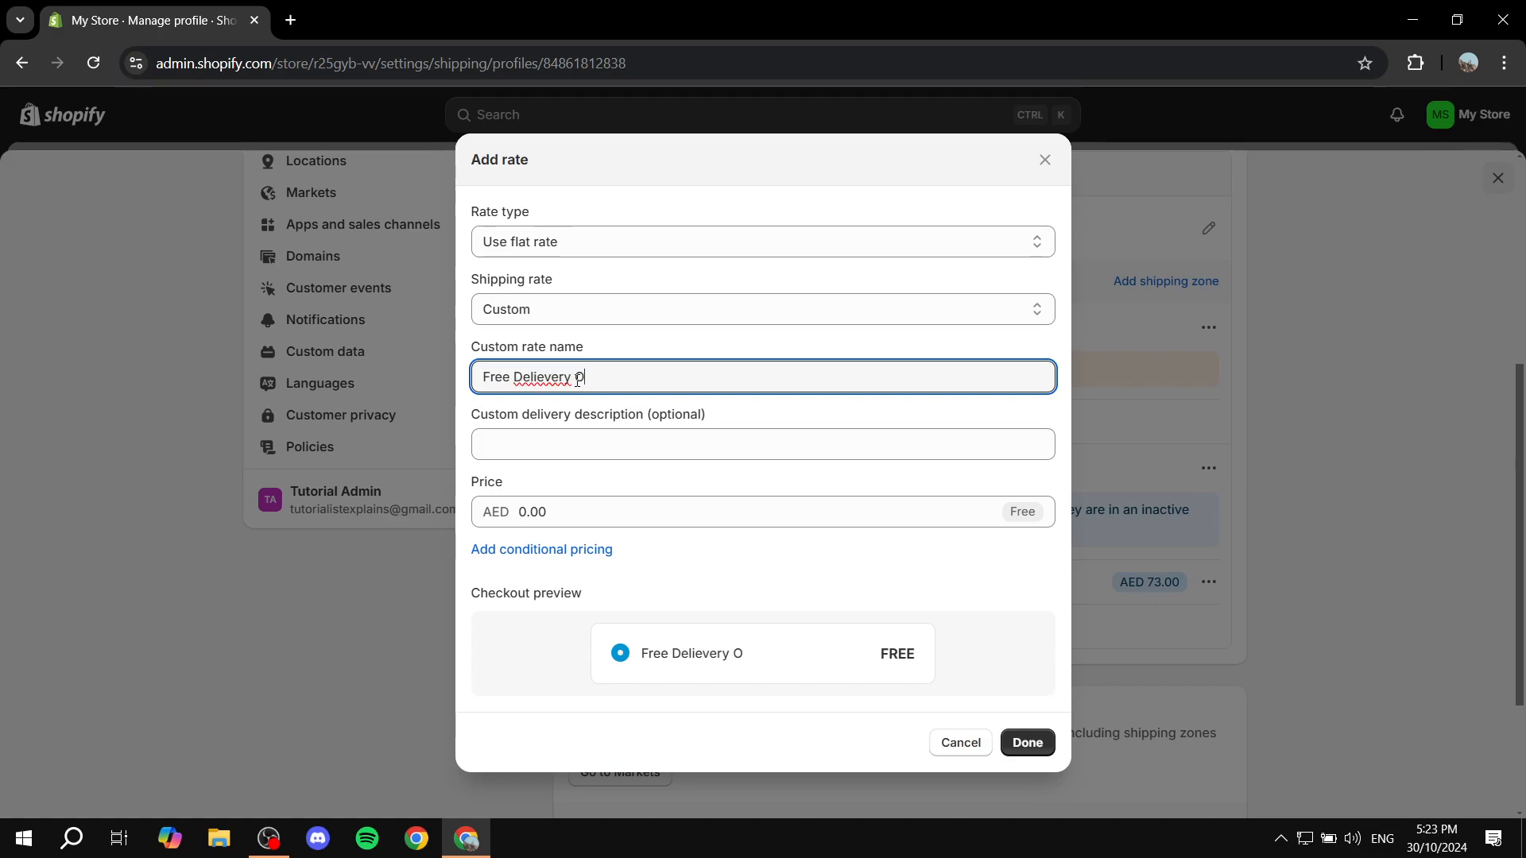
{"action": "type", "text": "ver"}
{"action": "right_click", "coordinate": [543, 381]}
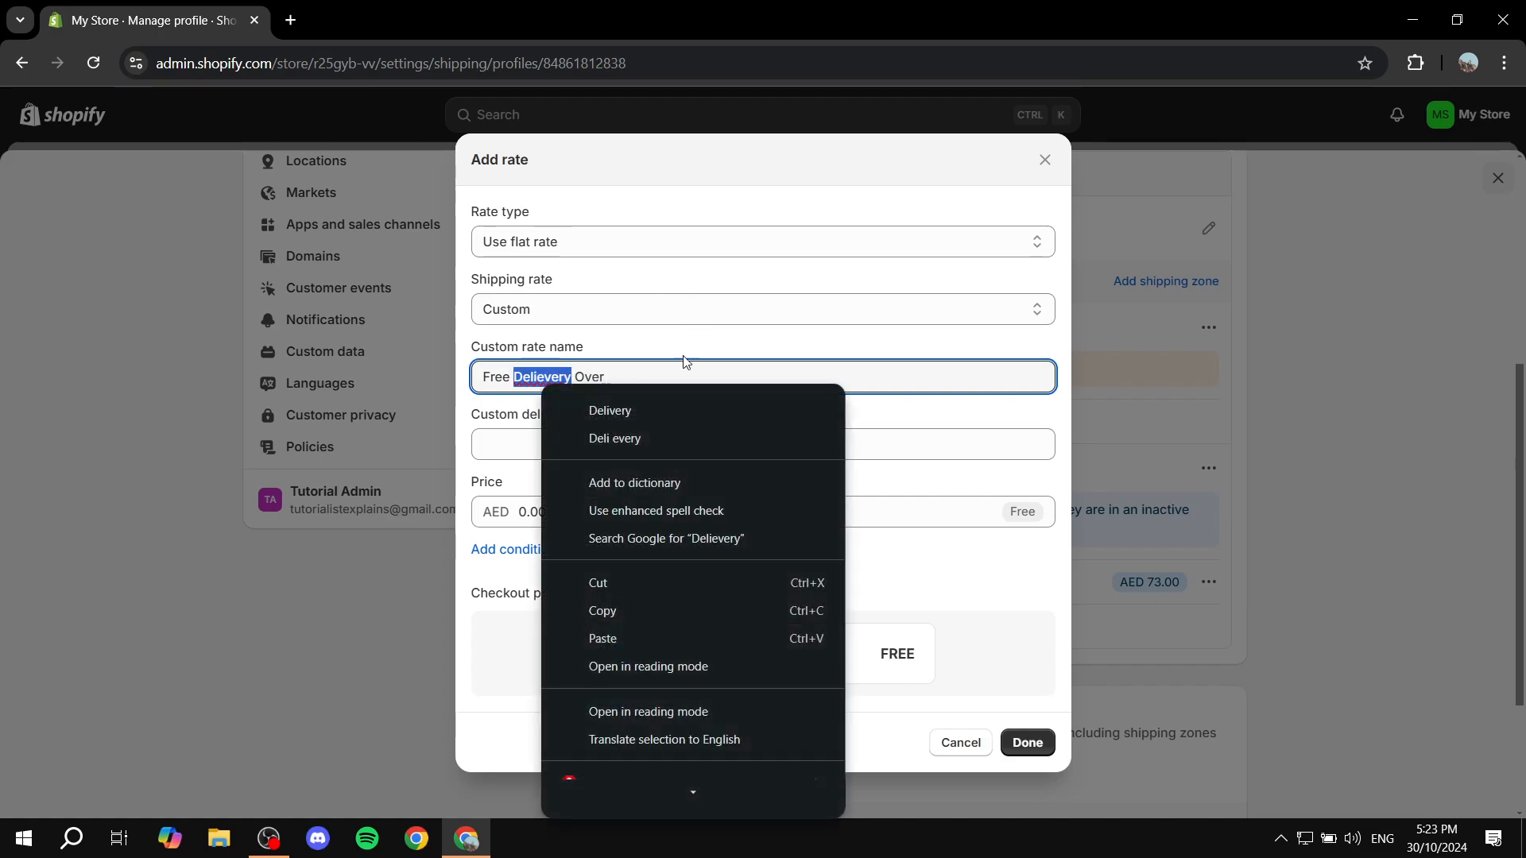
{"action": "left_click", "coordinate": [587, 410]}
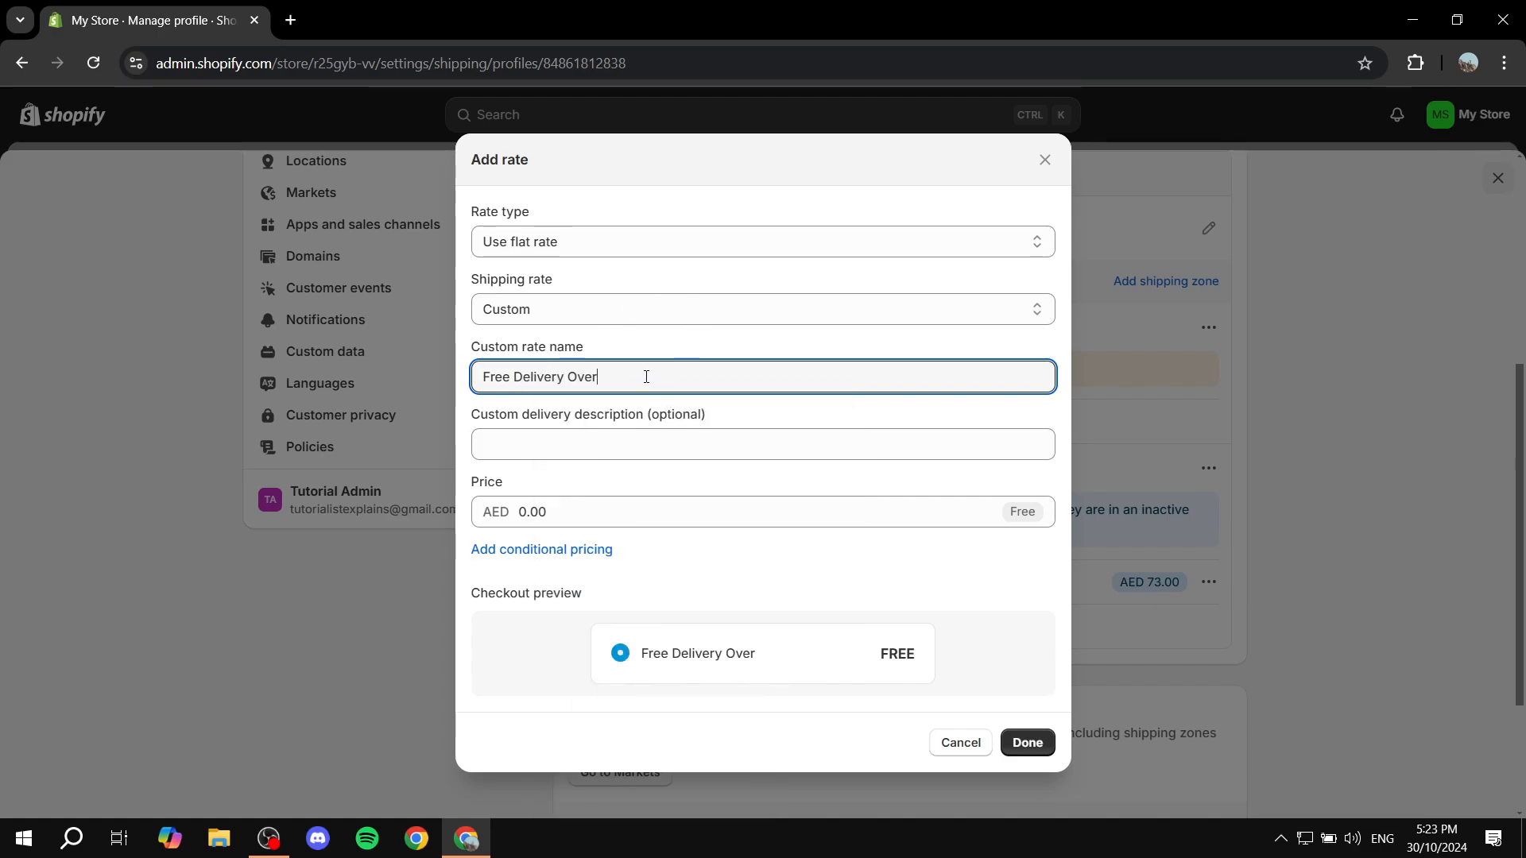
{"action": "type", "text": "r 100 S"}
{"action": "key", "text": "BackSpace"}
{"action": "type", "text": "AED"}
Make the free rate conditional on order price with a minimum of AED 100 and add it to the zone.
{"action": "left_click", "coordinate": [620, 509]}
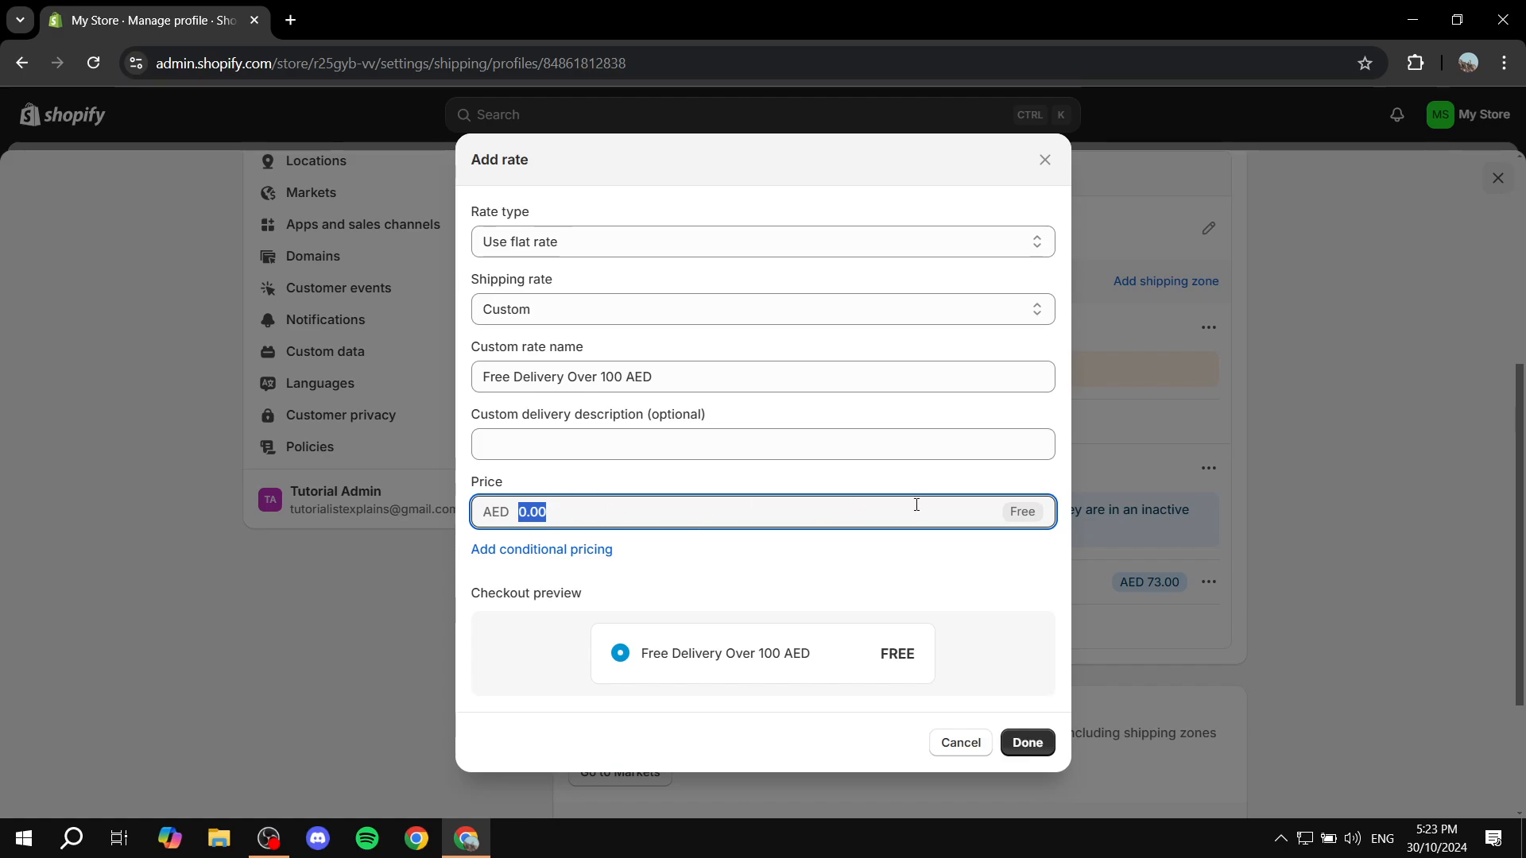
{"action": "left_click", "coordinate": [548, 551]}
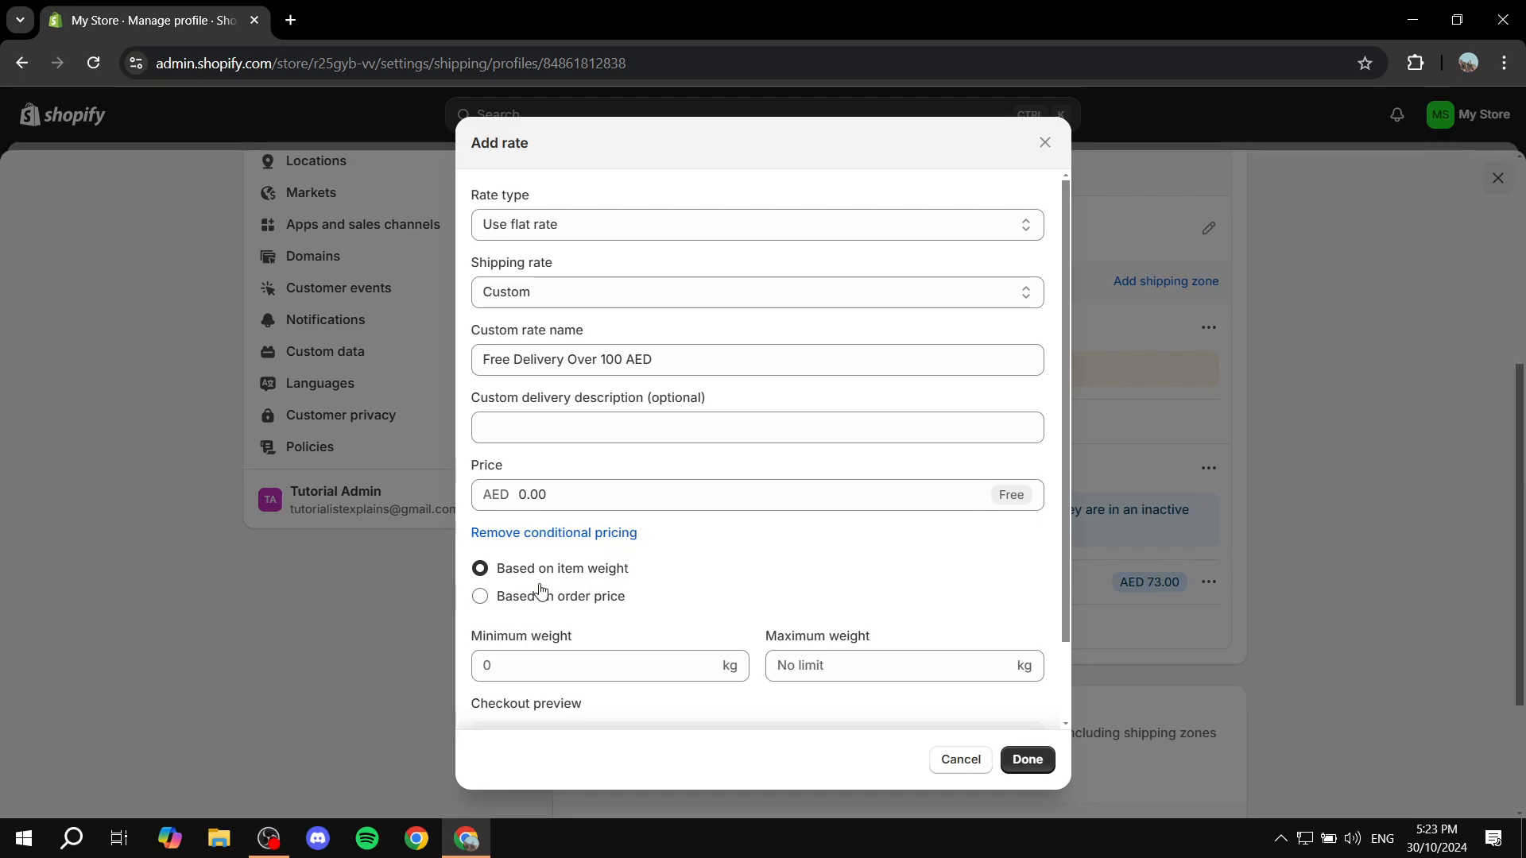
{"action": "left_click", "coordinate": [480, 597]}
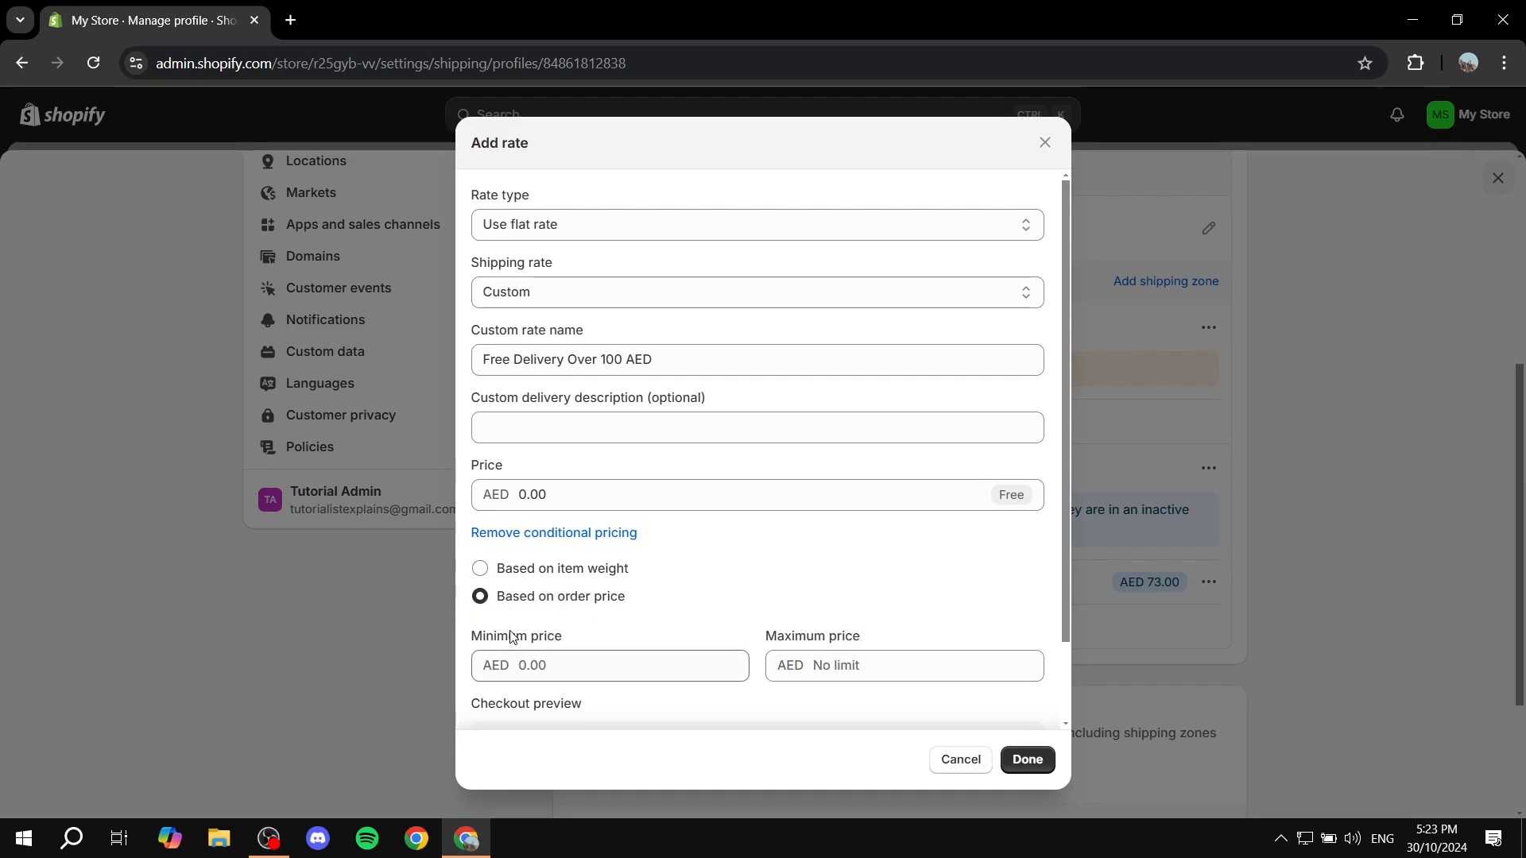
{"action": "left_click", "coordinate": [653, 674]}
{"action": "type", "text": "100"}
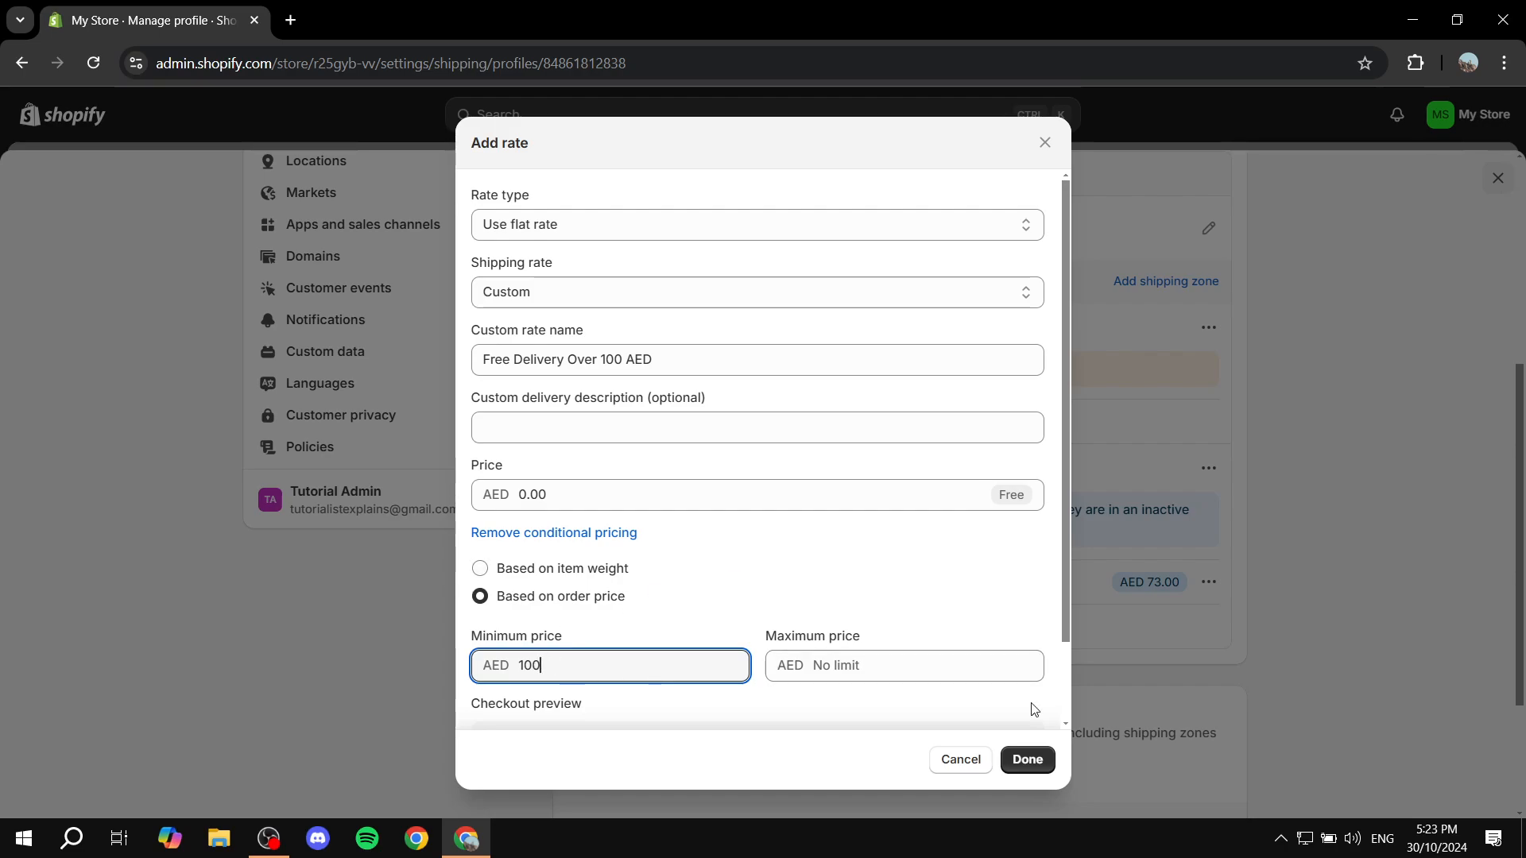
{"action": "left_click_drag", "start_coordinate": [503, 673], "coordinate": [668, 663]}
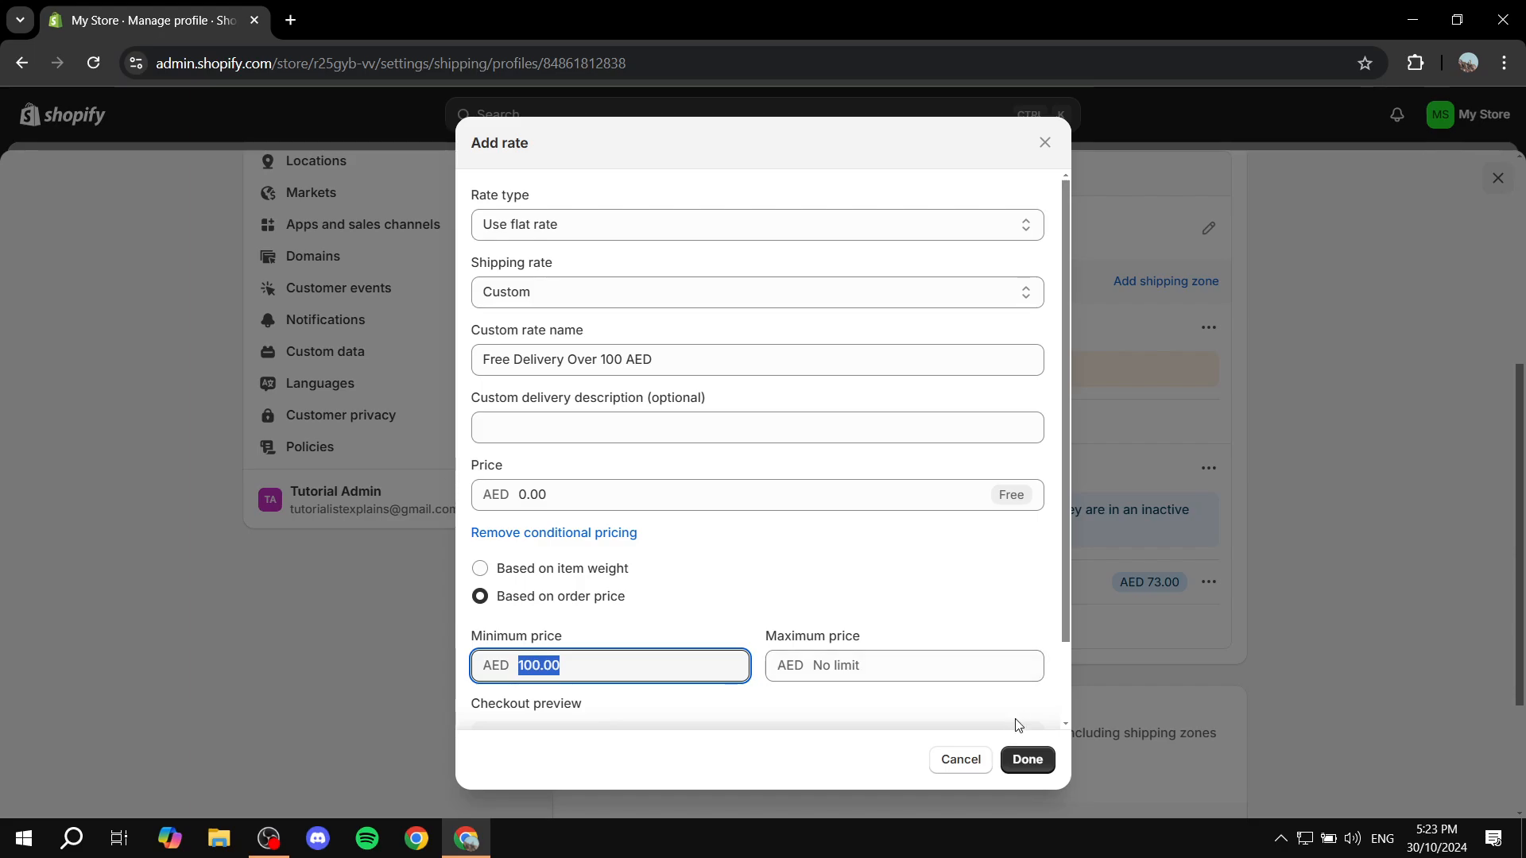
{"action": "left_click", "coordinate": [1027, 759]}
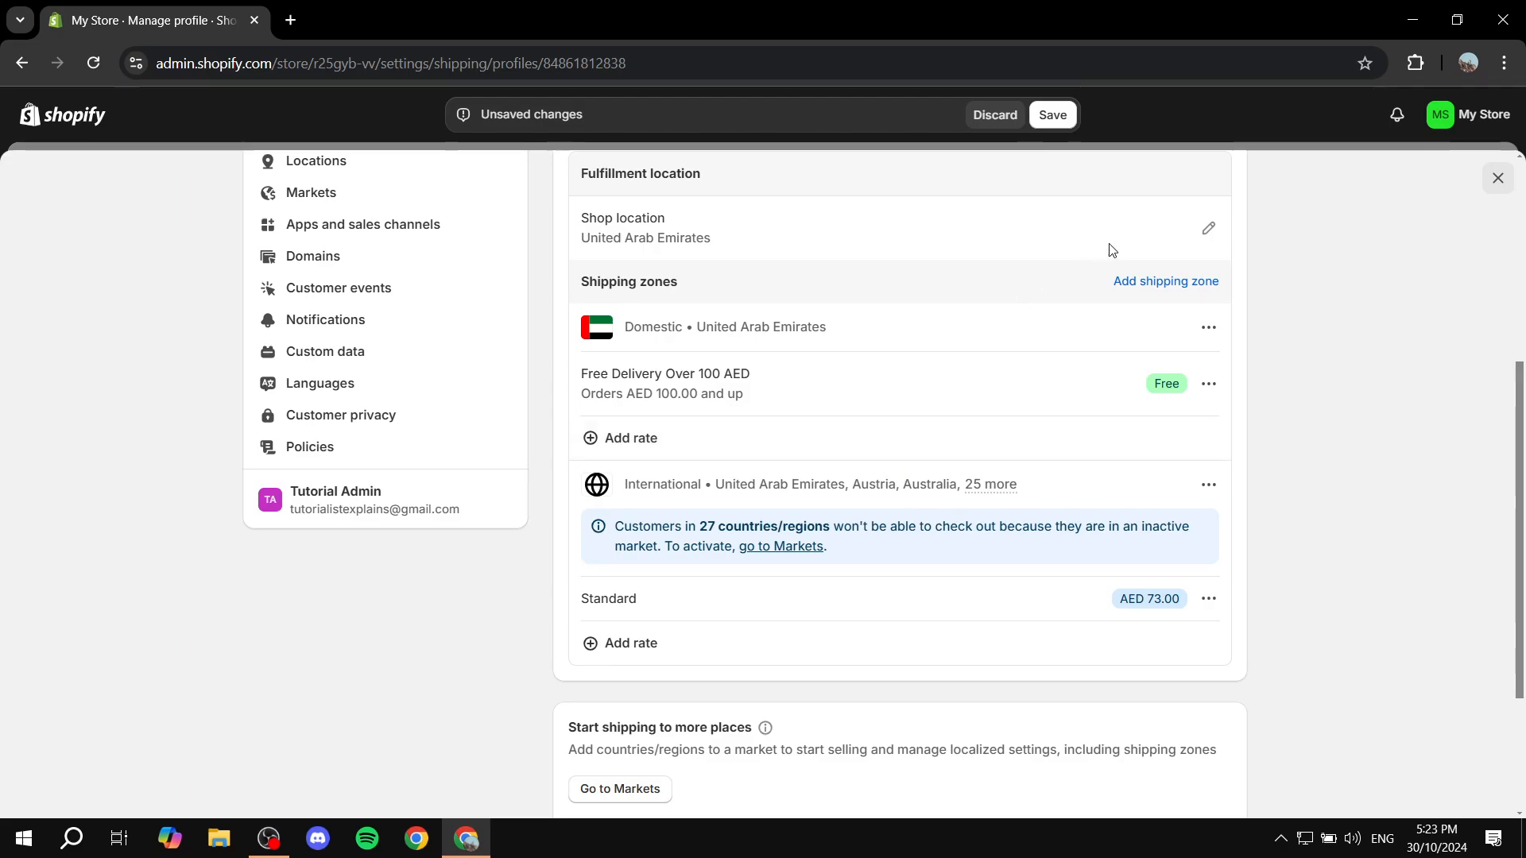
Save the General shipping profile with the new Domestic rate, without adding another rate.
{"action": "left_click", "coordinate": [630, 438]}
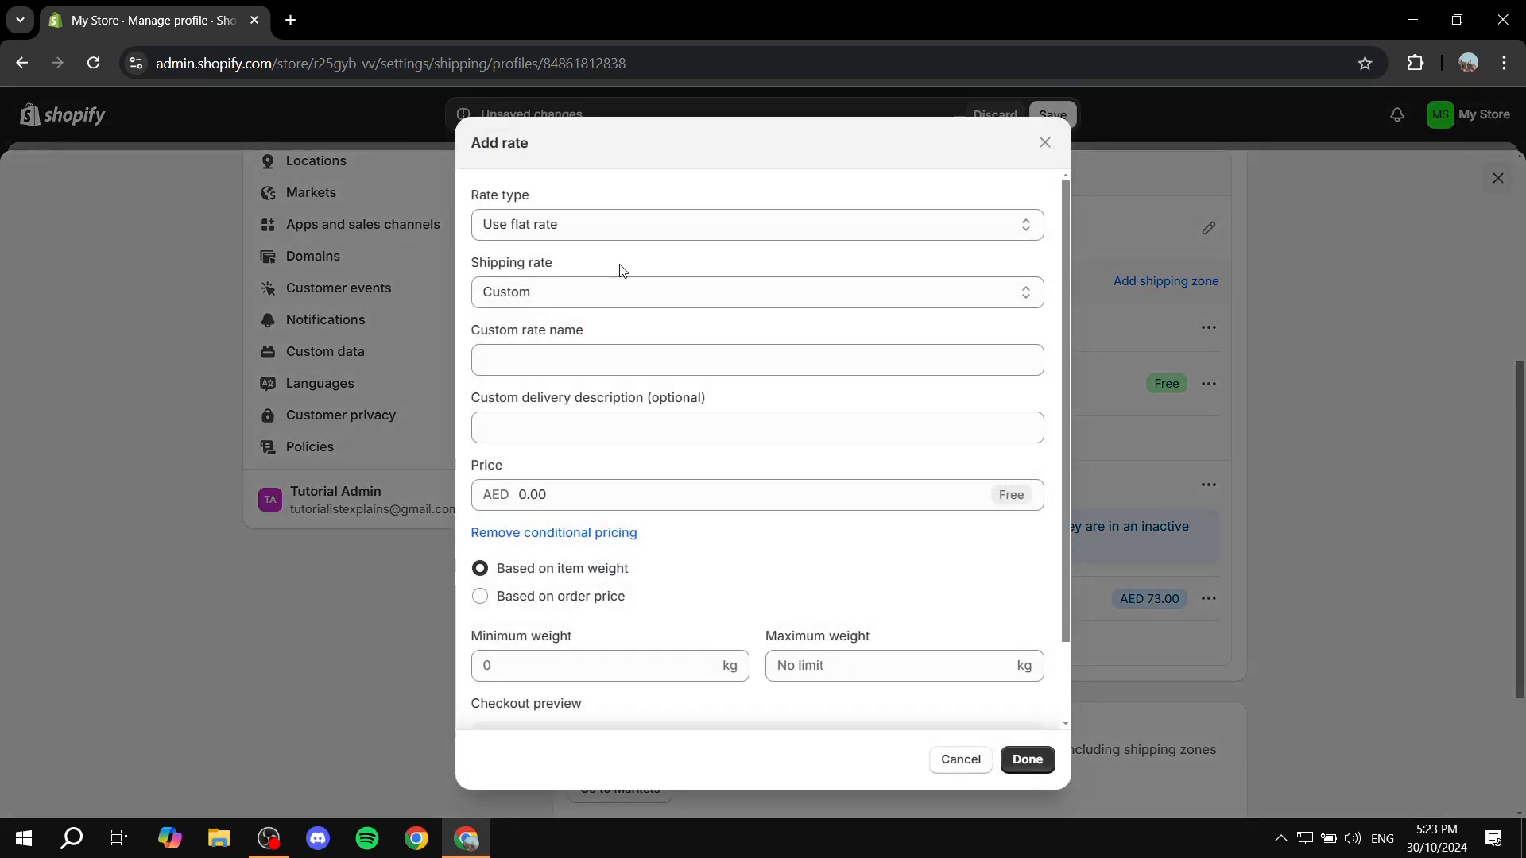
{"action": "left_click", "coordinate": [970, 760]}
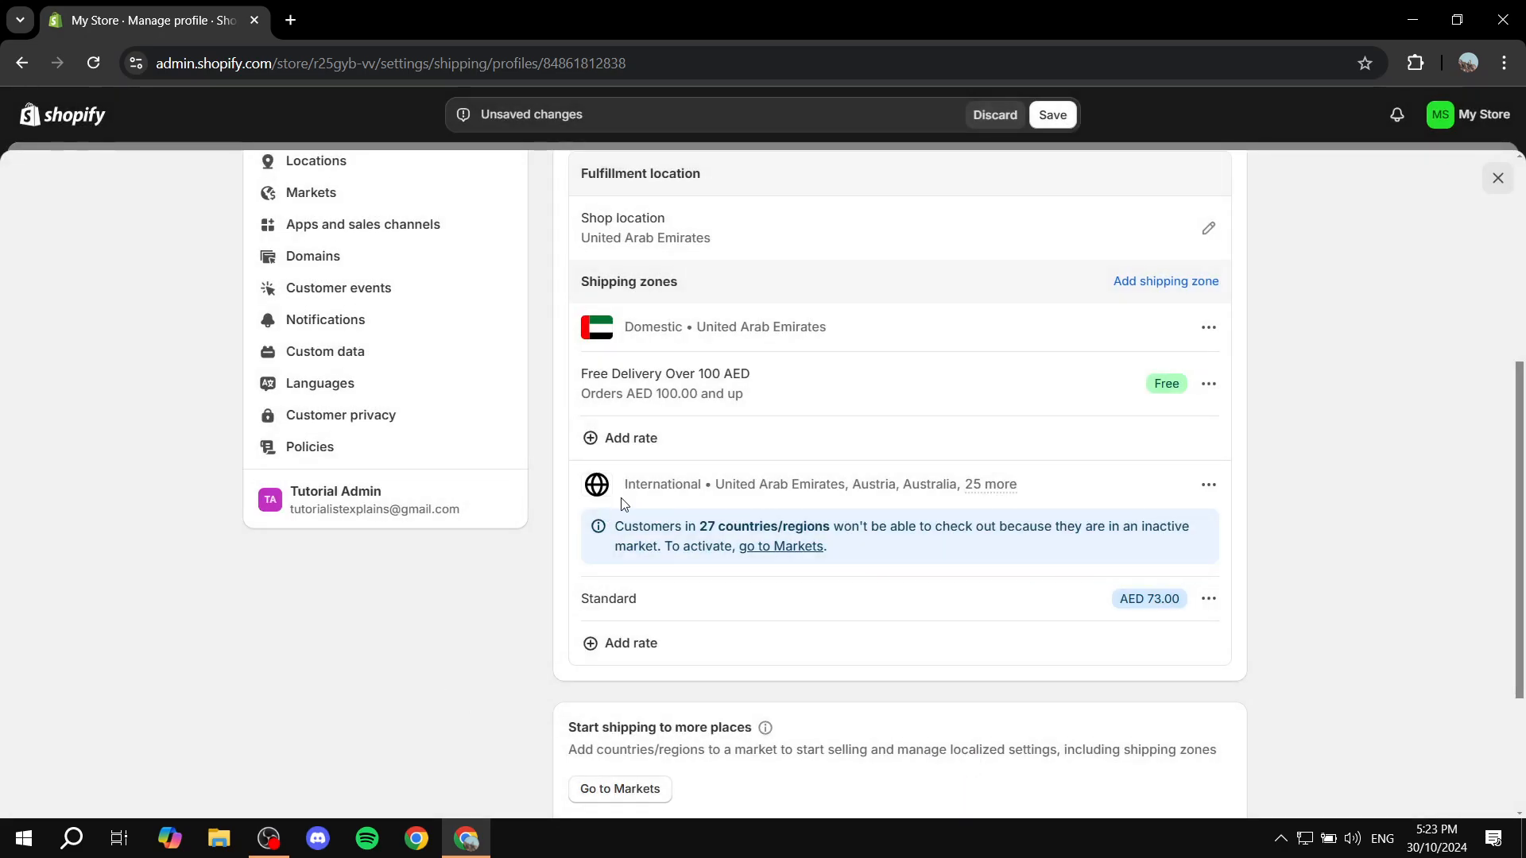
{"action": "scroll", "coordinate": [1319, 410], "scroll_direction": "up", "scroll_amount": 1}
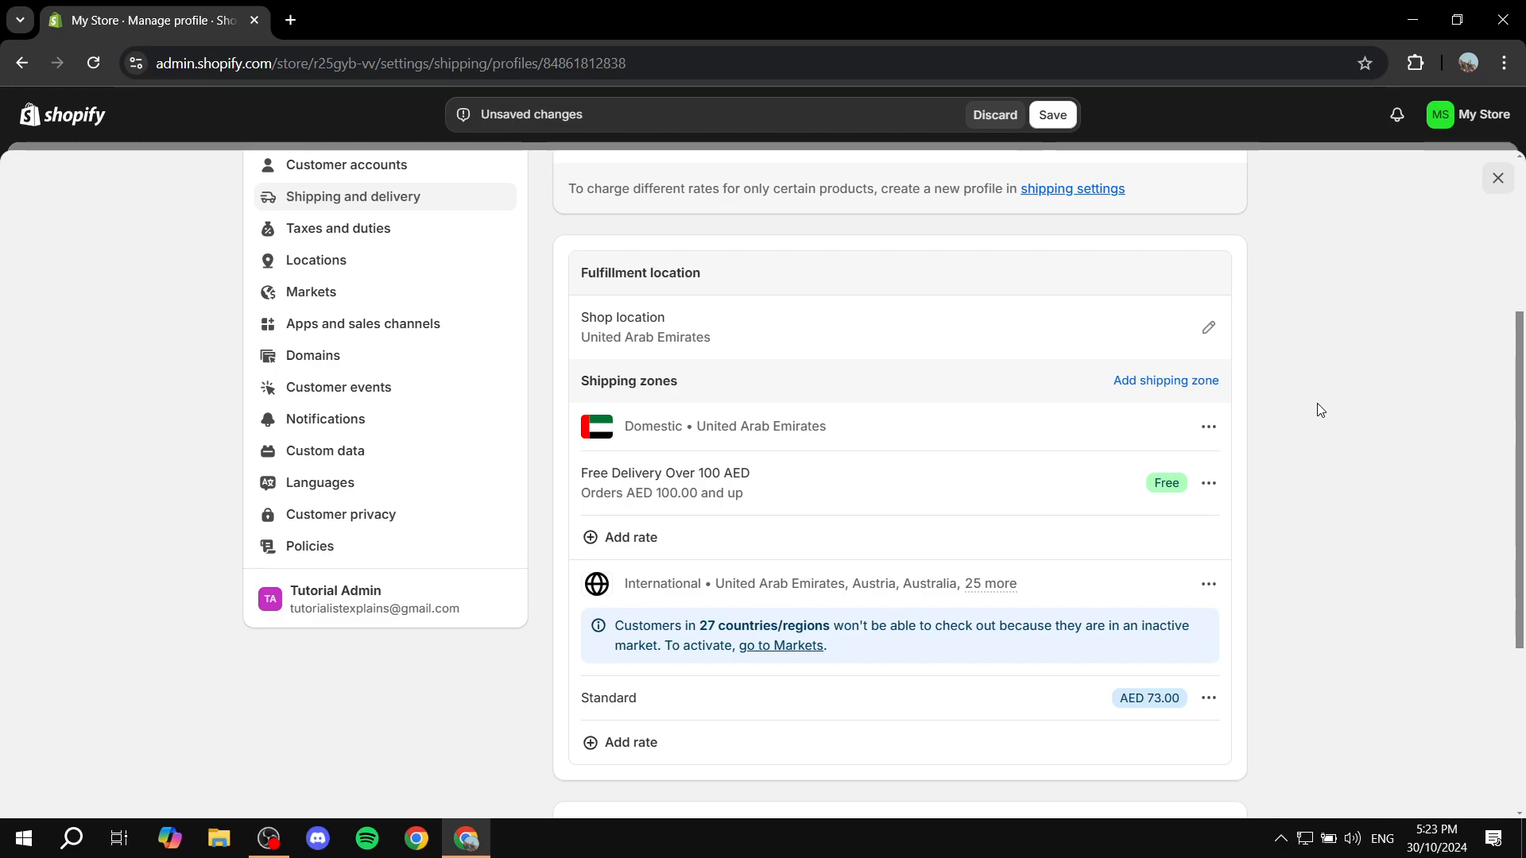
{"action": "left_click", "coordinate": [1054, 115]}
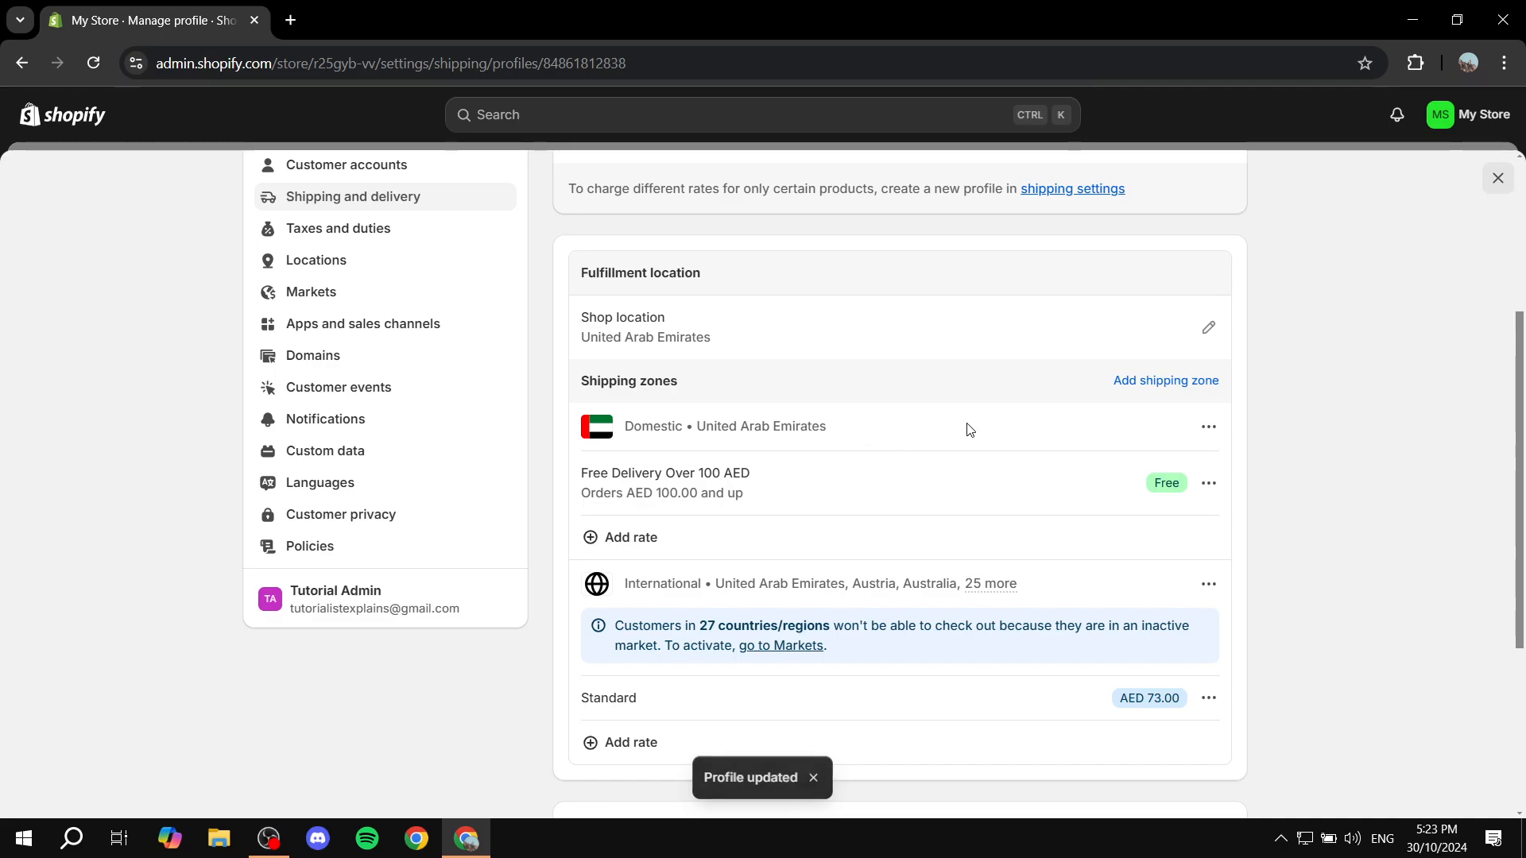
From a new shipping zone, go to Markets to add more countries, start a new market and look through the available countries and regions.
{"action": "left_click", "coordinate": [1167, 383]}
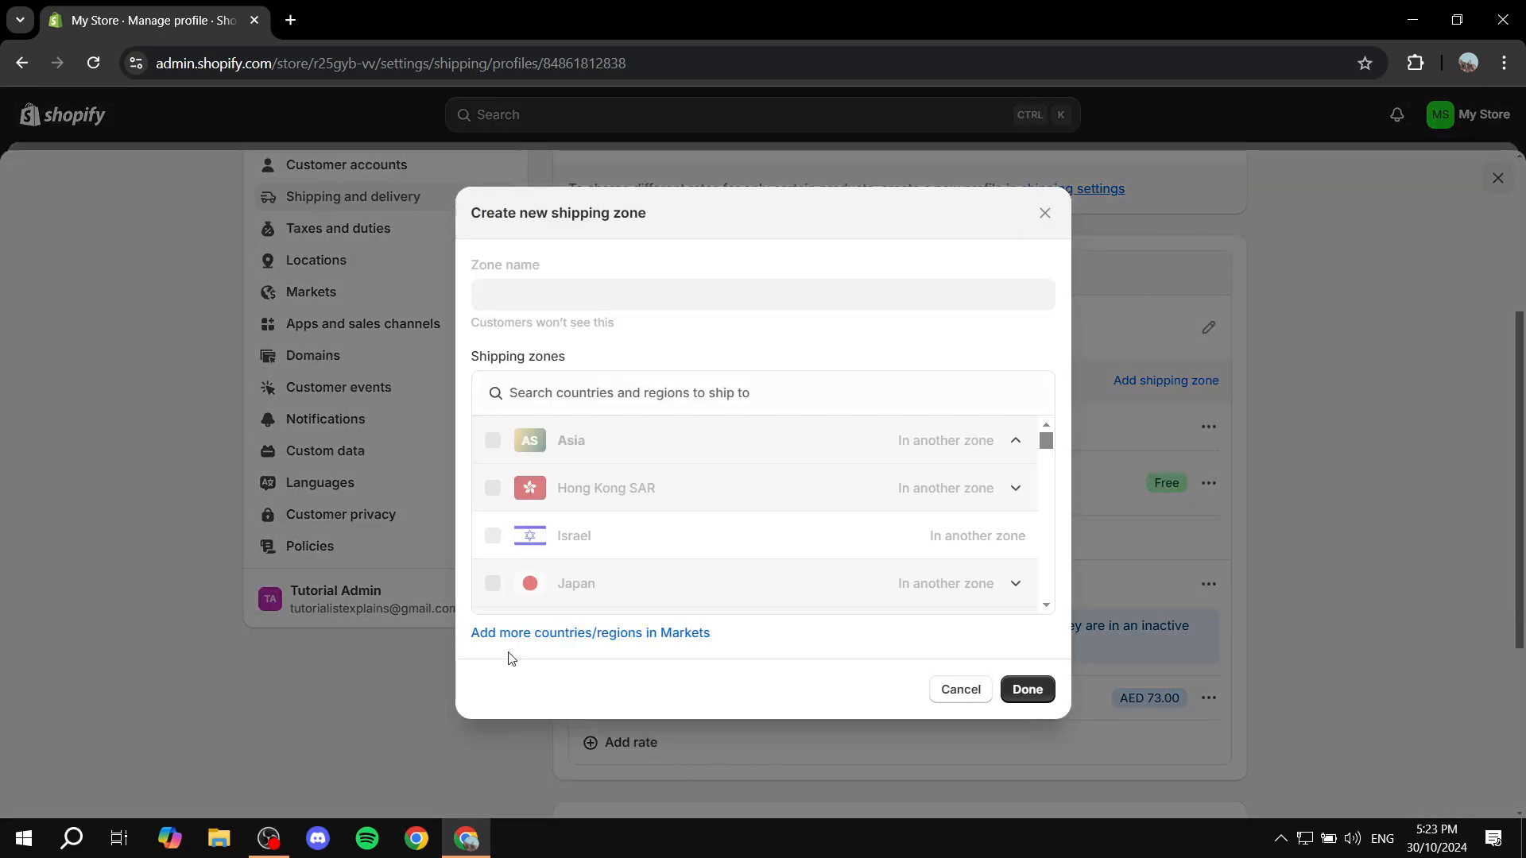
{"action": "left_click", "coordinate": [660, 632]}
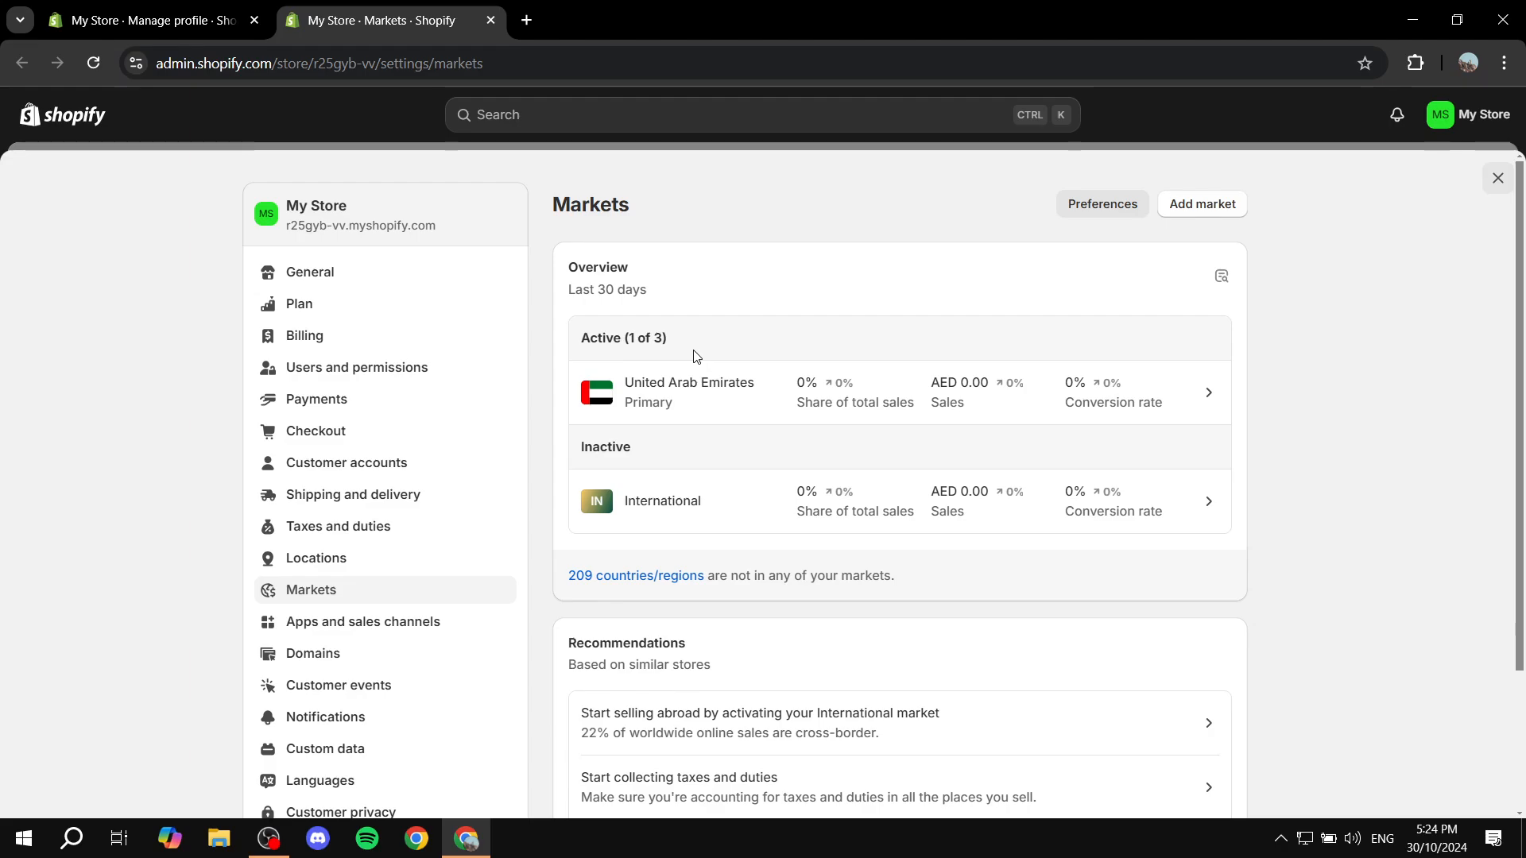
{"action": "left_click", "coordinate": [1207, 211]}
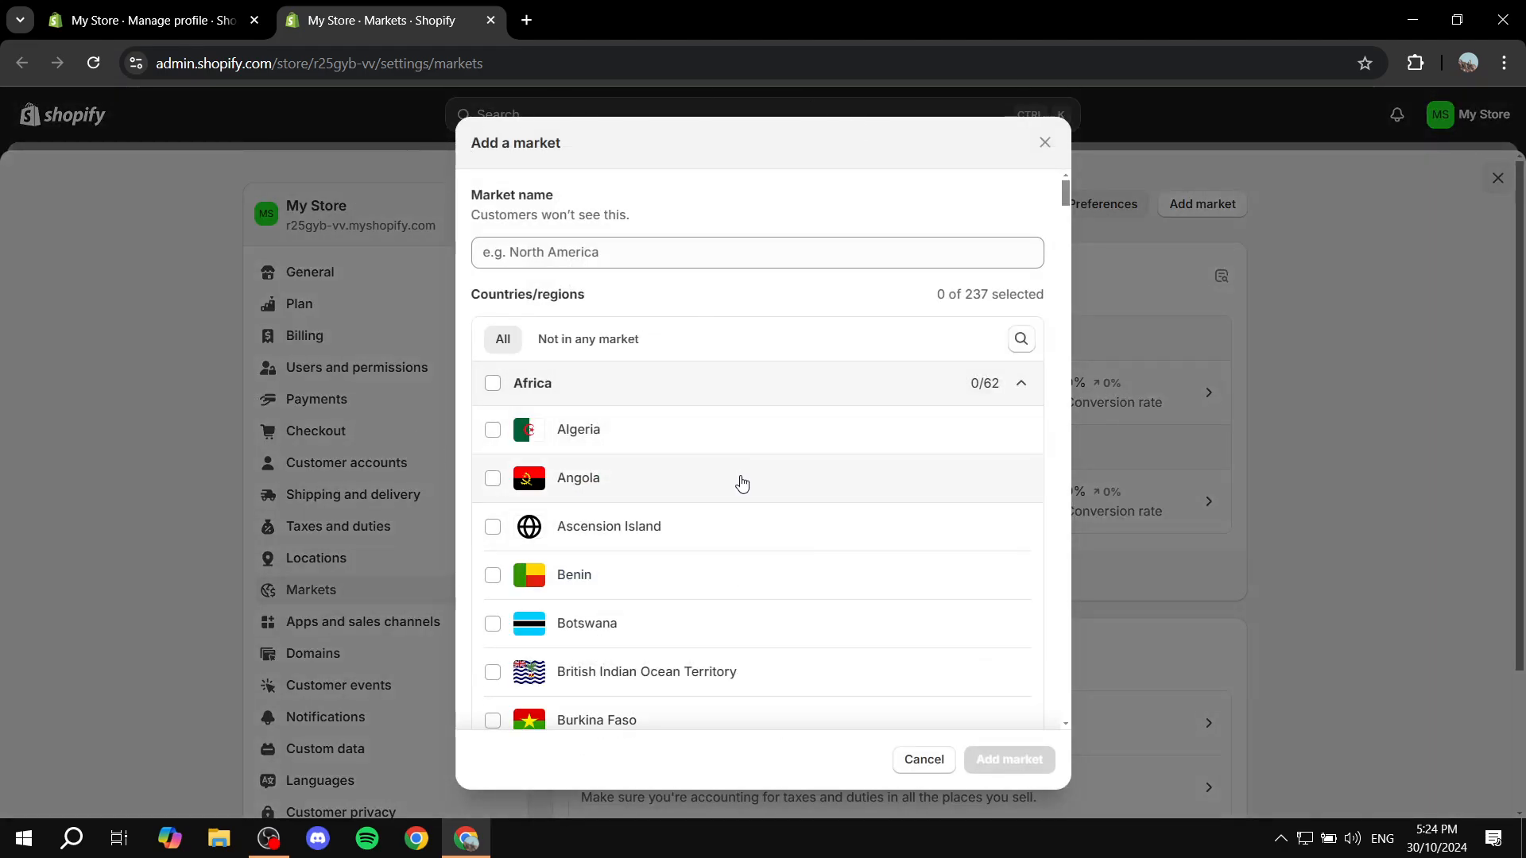
{"action": "scroll", "coordinate": [696, 512], "scroll_direction": "down", "scroll_amount": 10}
{"action": "scroll", "coordinate": [675, 516], "scroll_direction": "down", "scroll_amount": 9}
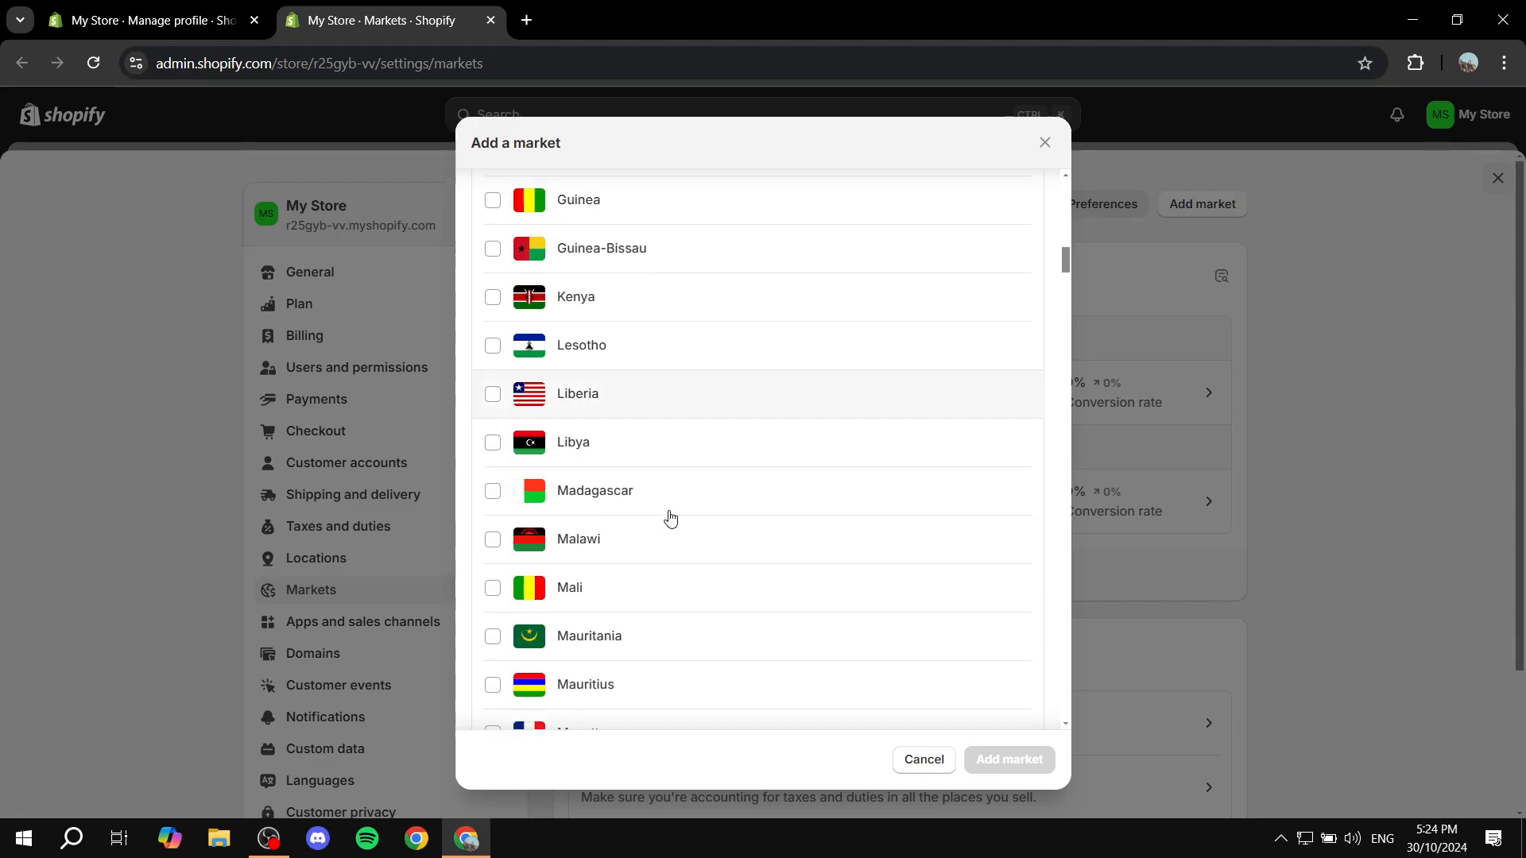
{"action": "scroll", "coordinate": [735, 421], "scroll_direction": "down", "scroll_amount": 10}
{"action": "scroll", "coordinate": [722, 429], "scroll_direction": "up", "scroll_amount": 20}
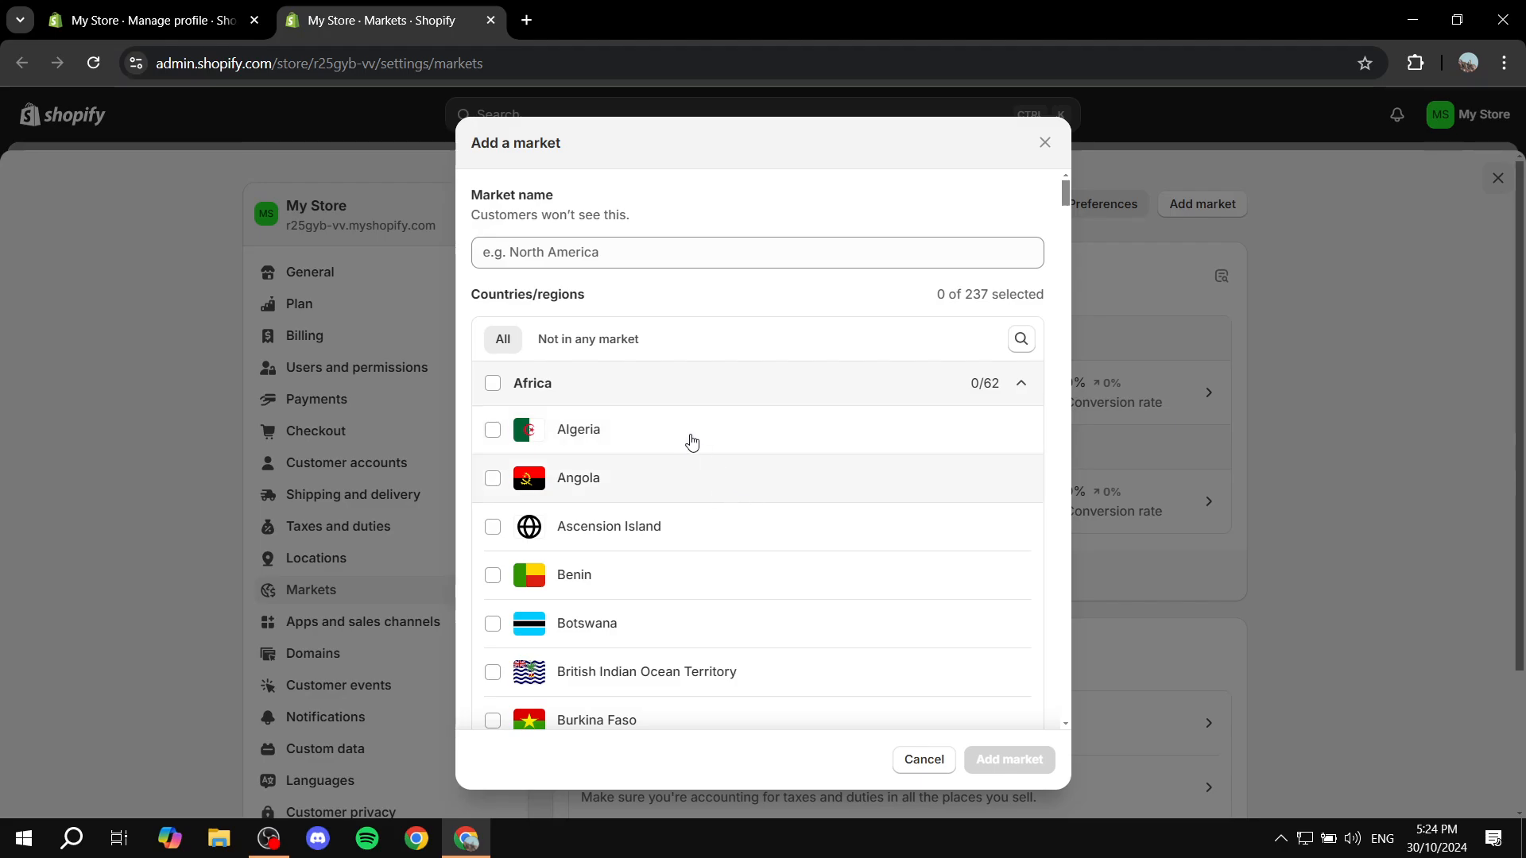
Name the new market "UK".
{"action": "left_click", "coordinate": [616, 263]}
{"action": "type", "text": "un"}
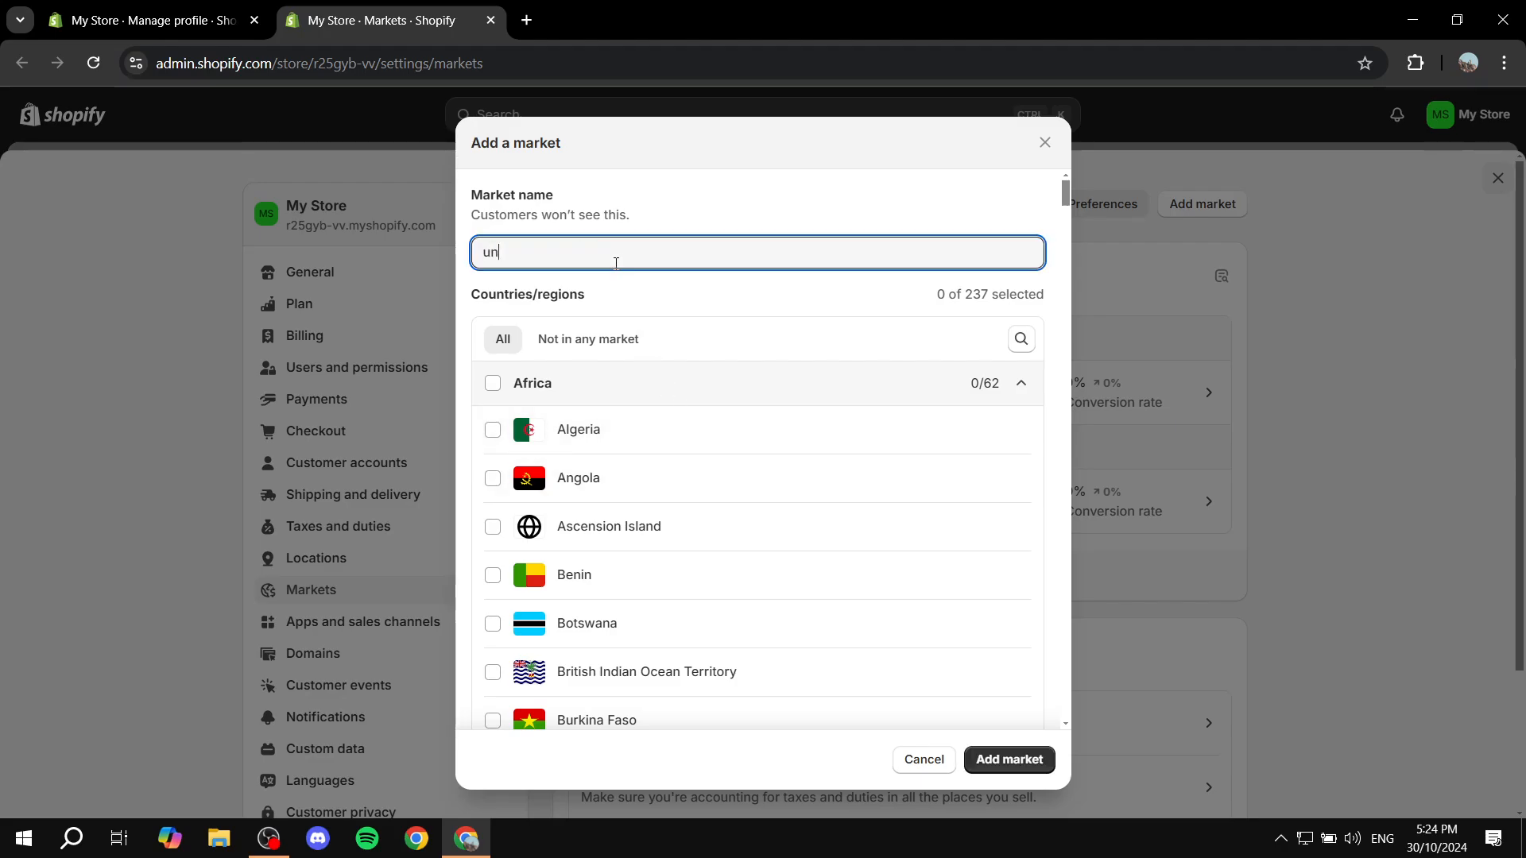
{"action": "type", "text": "ited kingdom"}
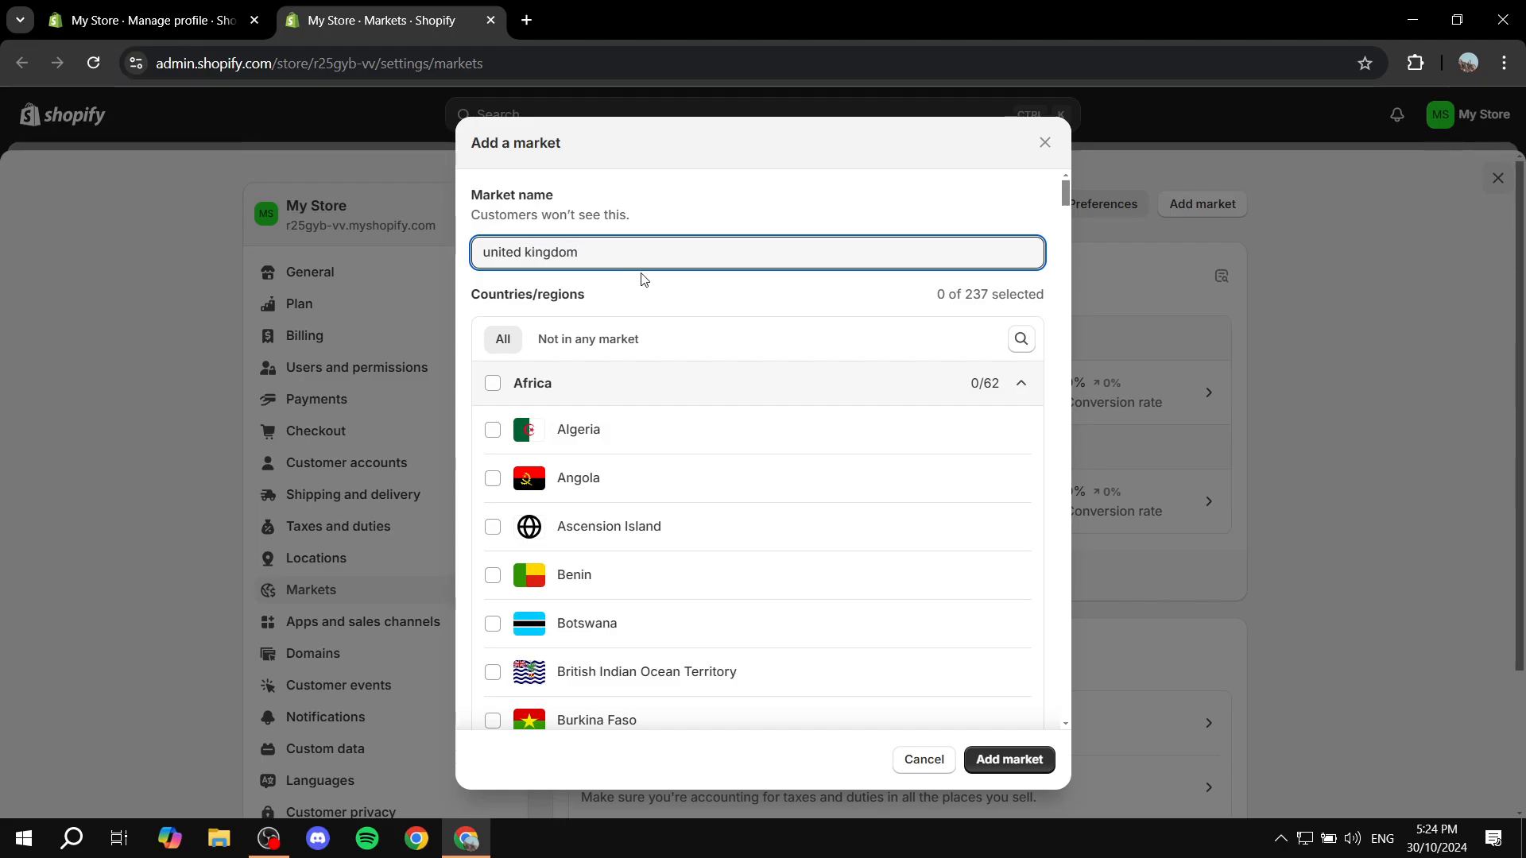
{"action": "scroll", "coordinate": [718, 384], "scroll_direction": "down", "scroll_amount": 2}
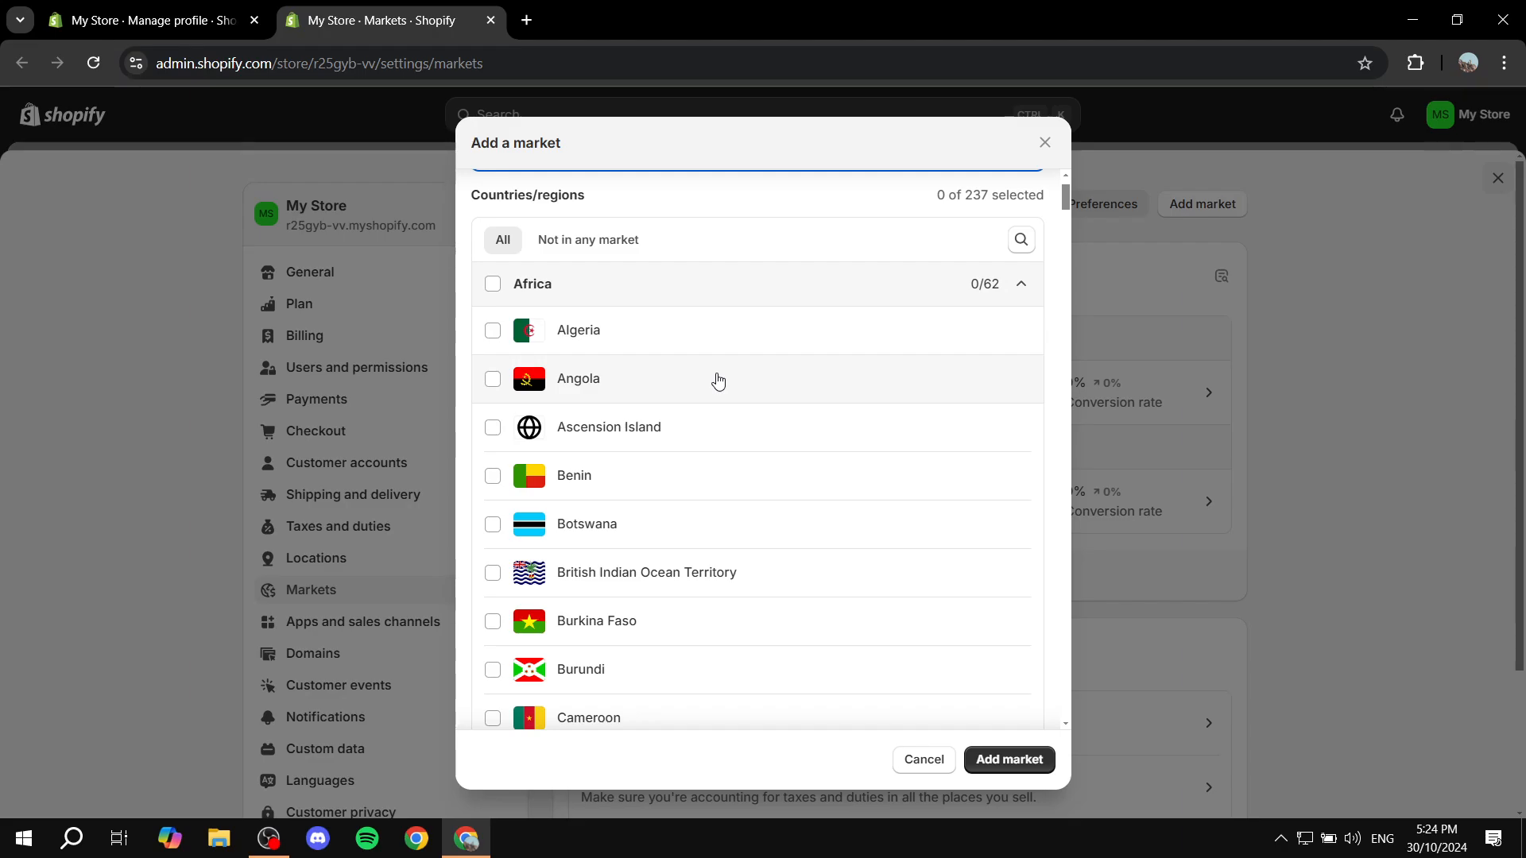
{"action": "scroll", "coordinate": [706, 363], "scroll_direction": "down", "scroll_amount": 6}
{"action": "scroll", "coordinate": [695, 357], "scroll_direction": "up", "scroll_amount": 8}
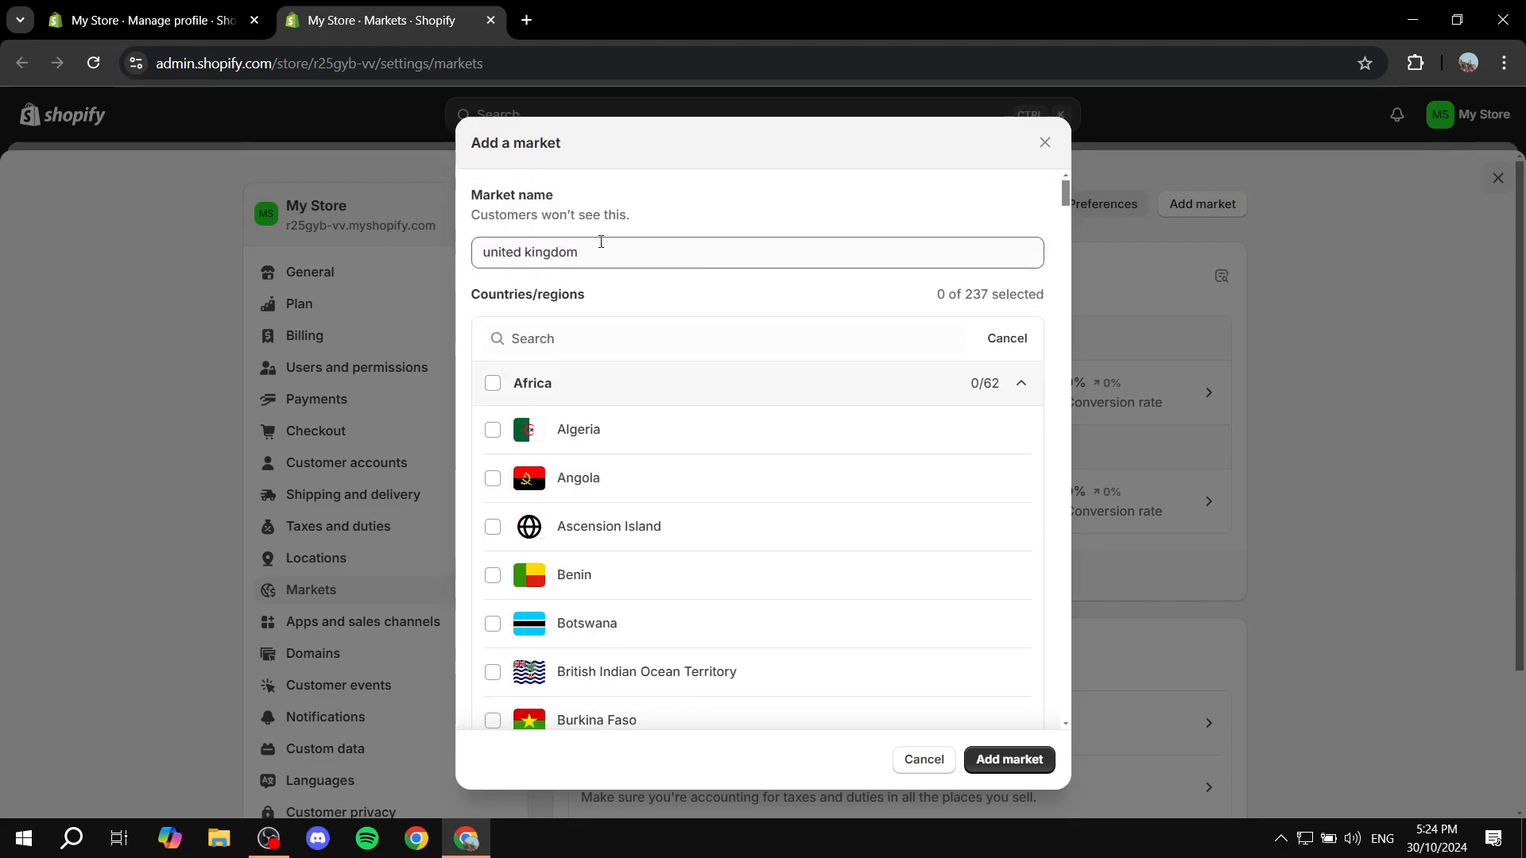
{"action": "left_click_drag", "start_coordinate": [602, 248], "coordinate": [415, 271]}
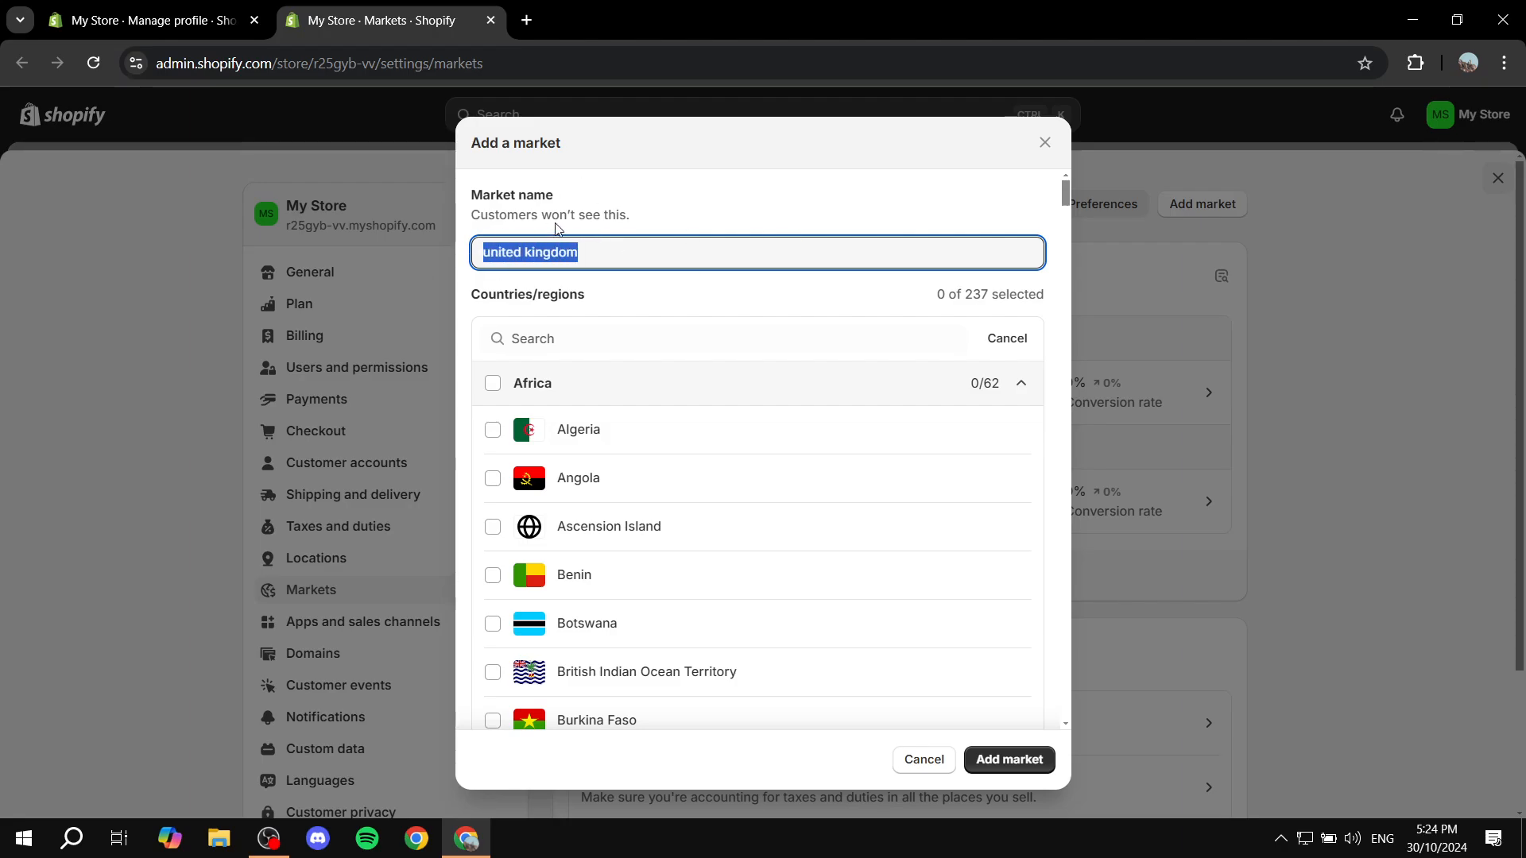
{"action": "type", "text": "UK"}
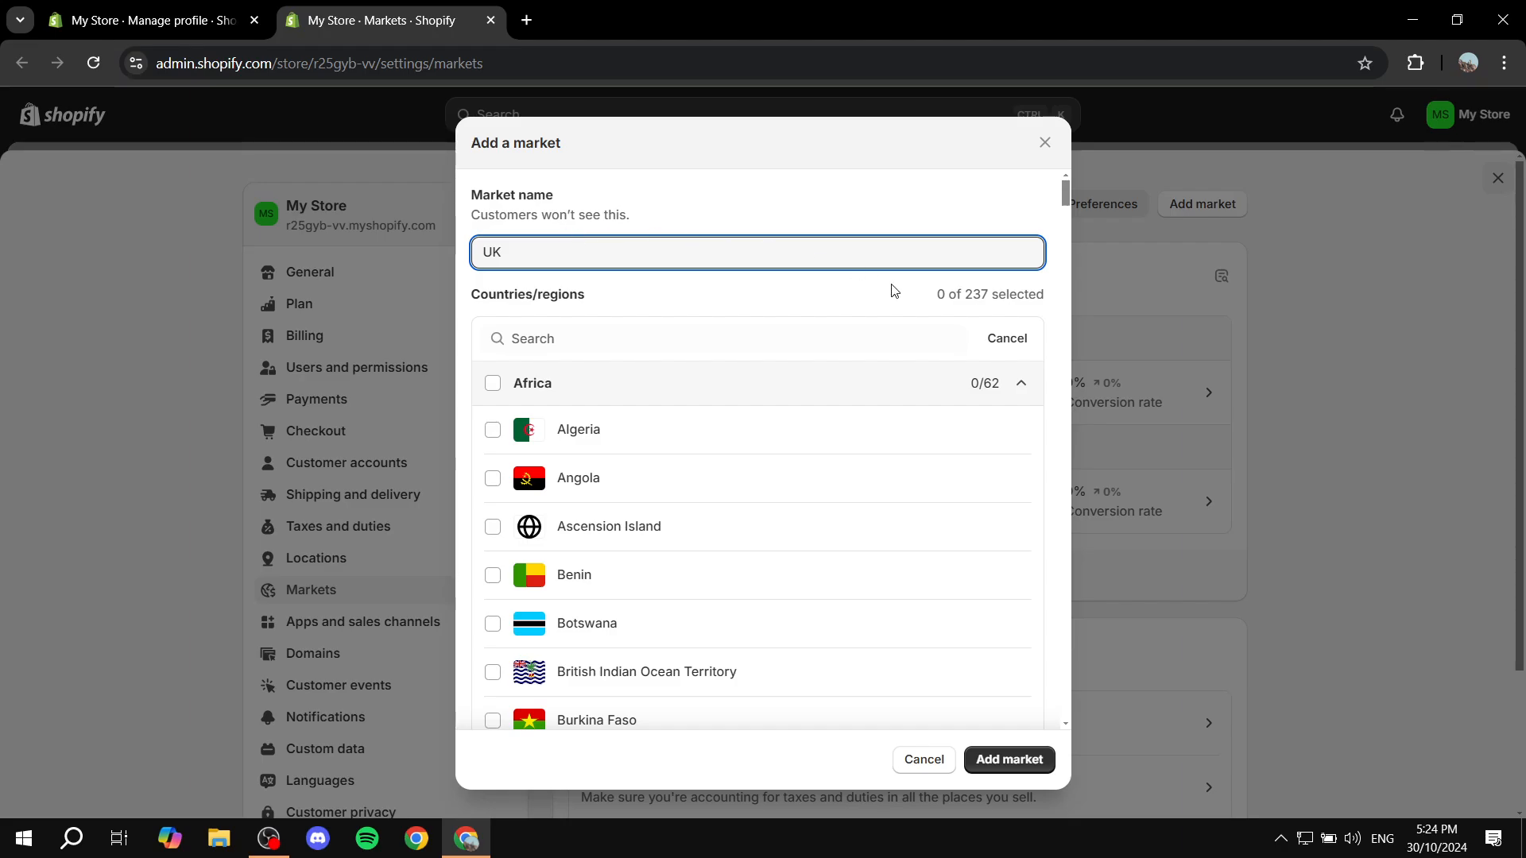
Search the countries for "United", select United Kingdom and add the market.
{"action": "left_click", "coordinate": [691, 344]}
{"action": "type", "text": "Unit"}
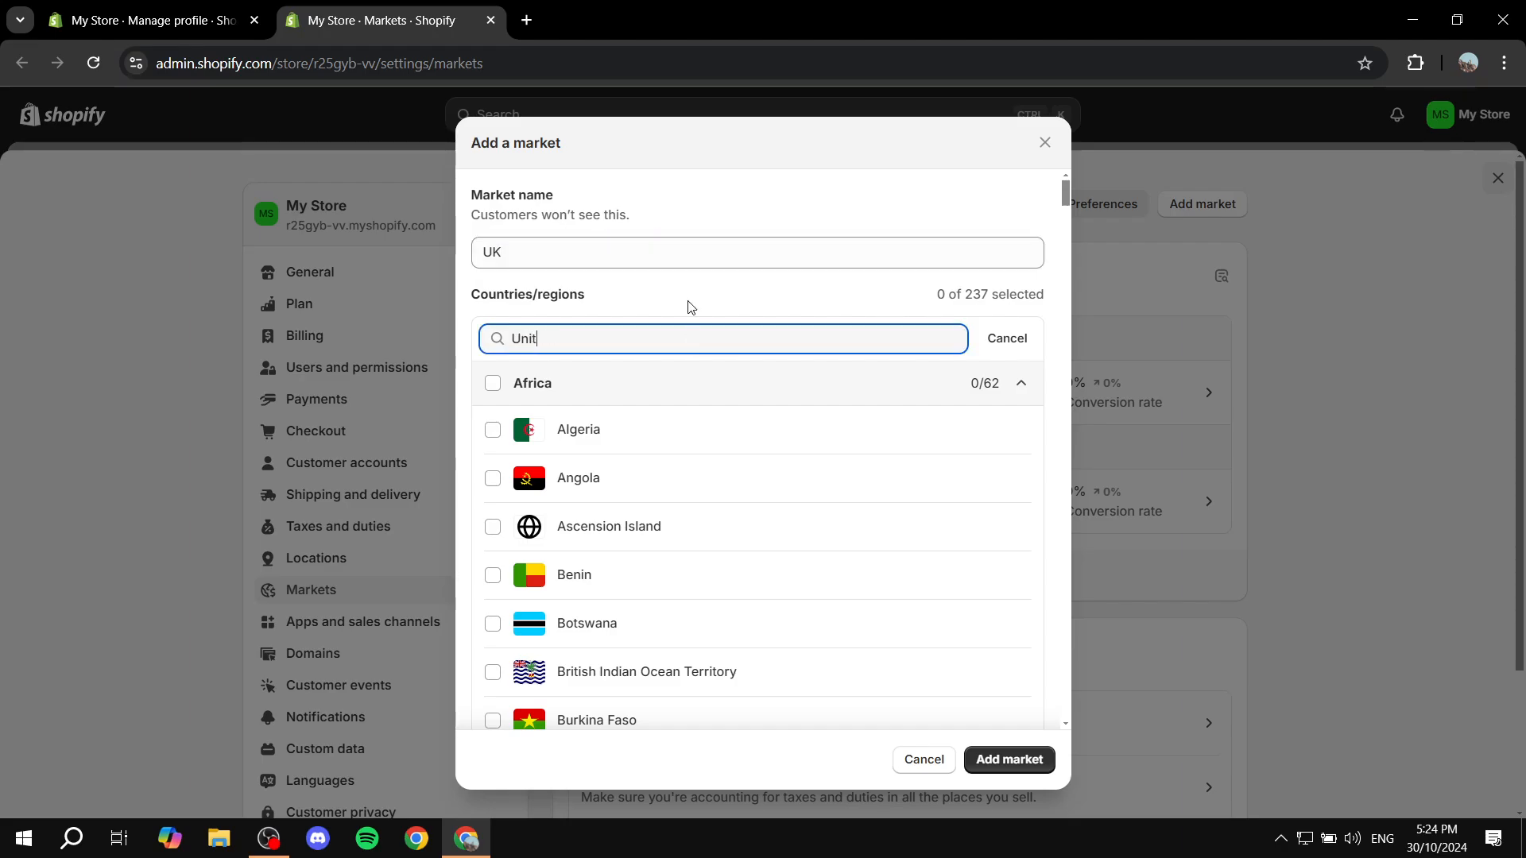
{"action": "type", "text": "ed"}
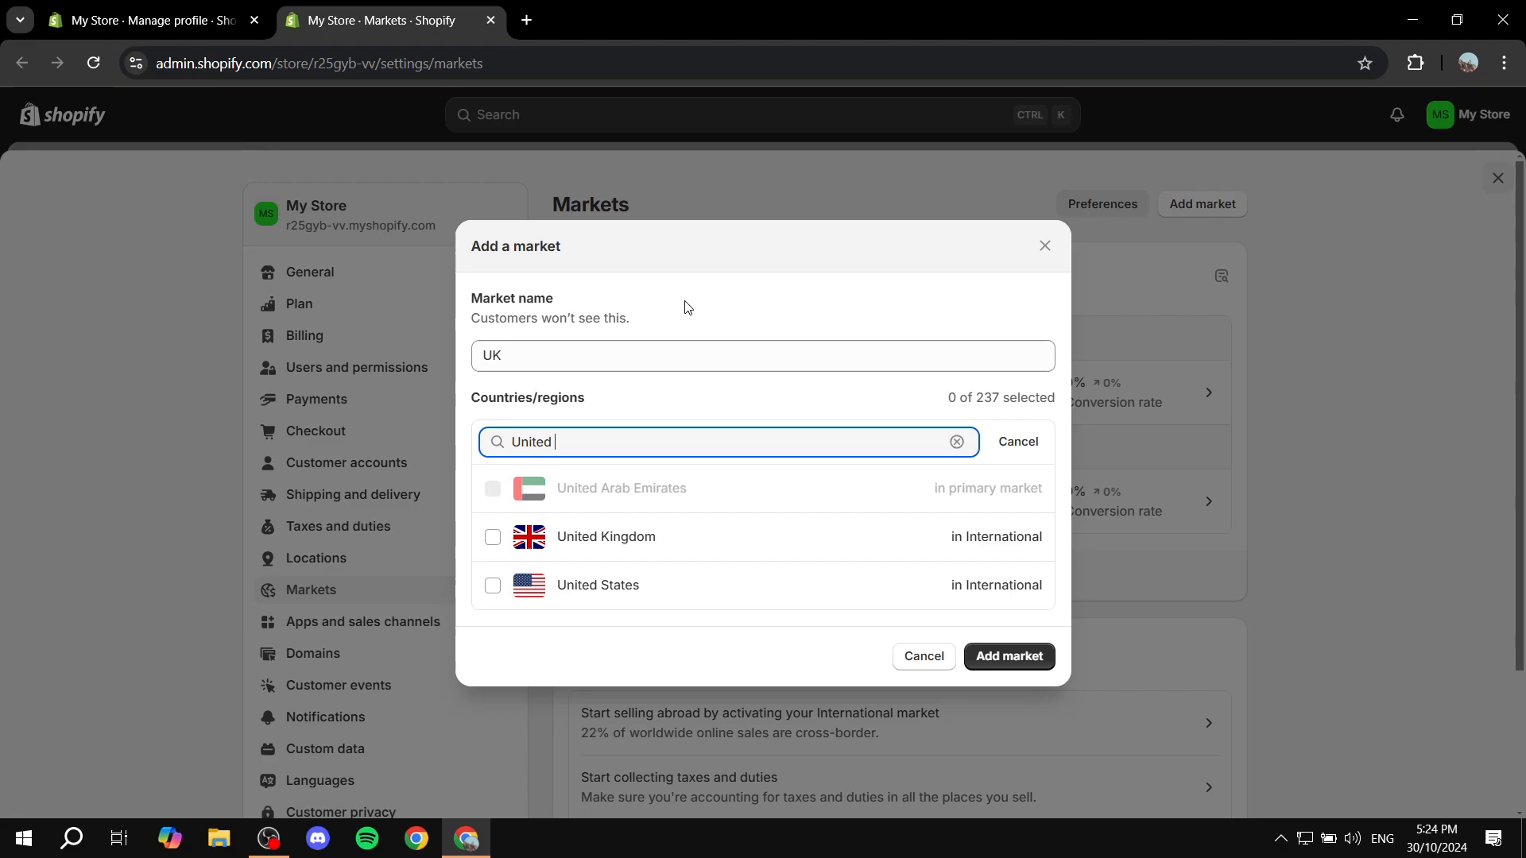
{"action": "left_click", "coordinate": [493, 537]}
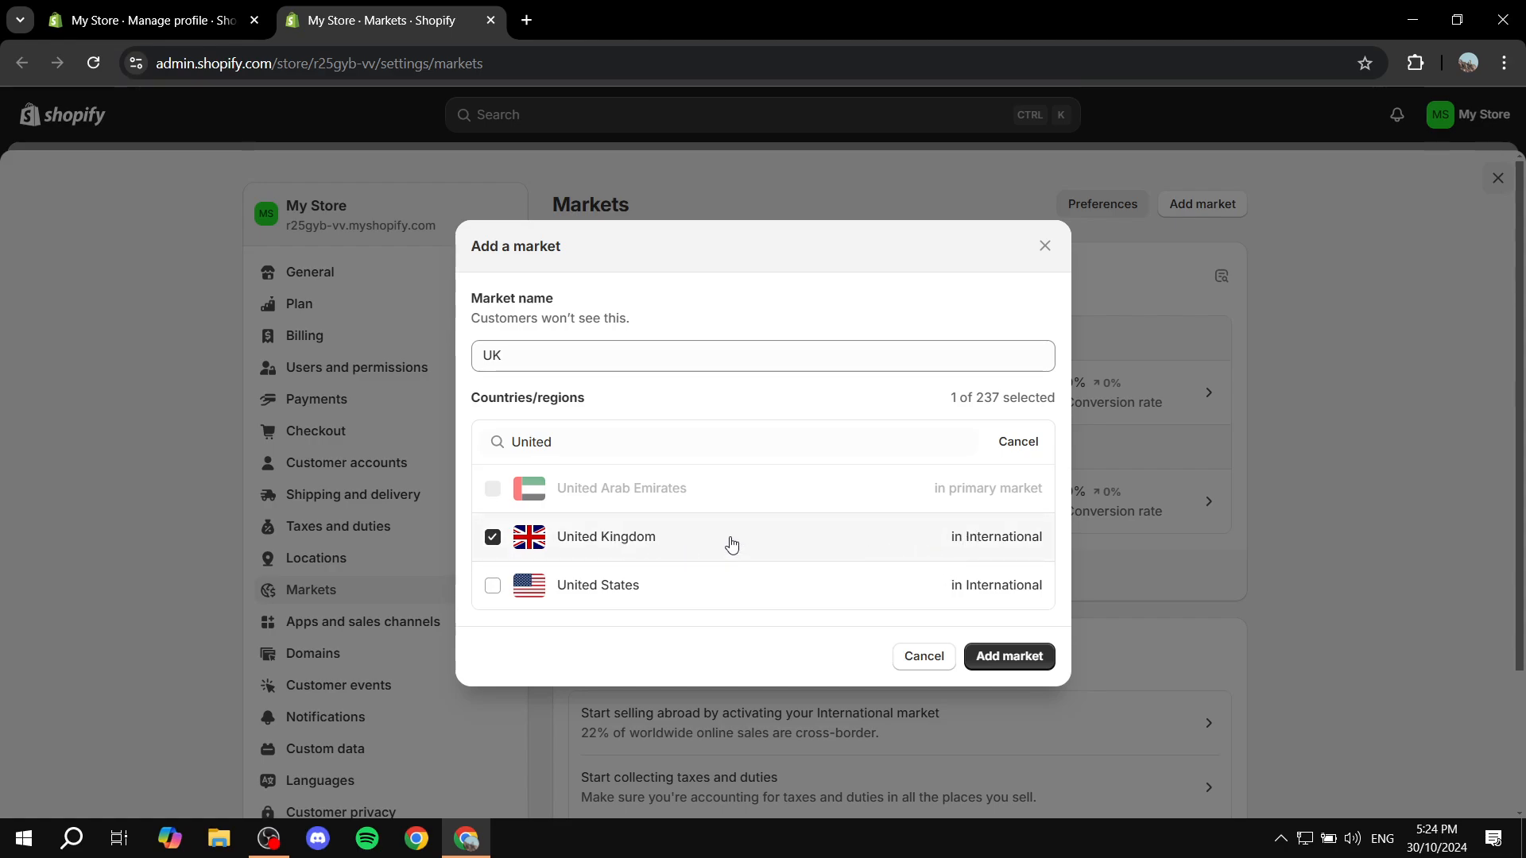
{"action": "left_click", "coordinate": [1009, 657]}
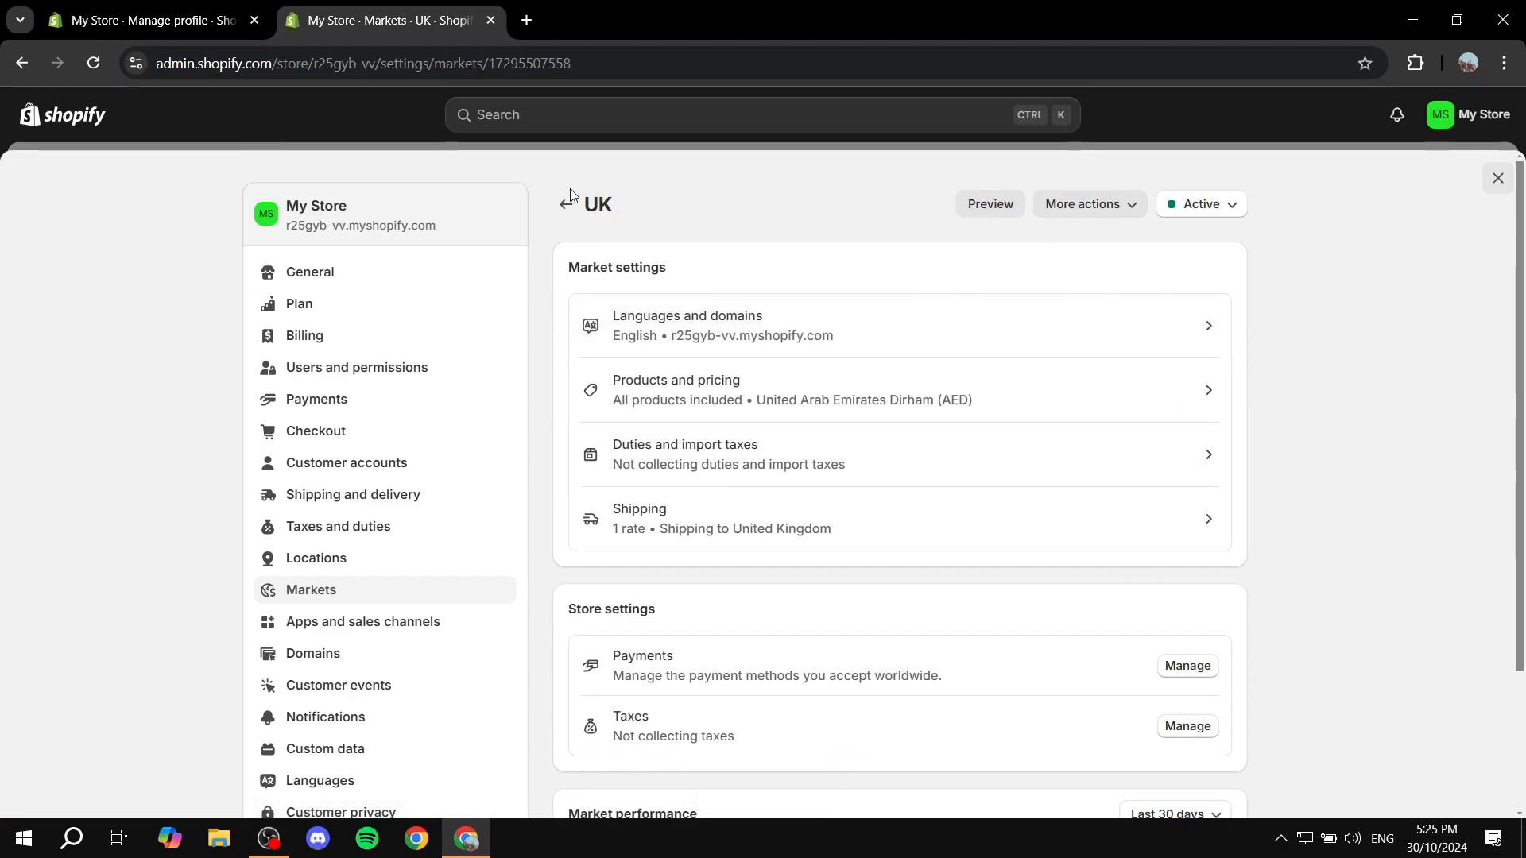
Review the UK market's settings and return to the Markets overview to check the active markets.
{"action": "scroll", "coordinate": [948, 489], "scroll_direction": "down", "scroll_amount": 3}
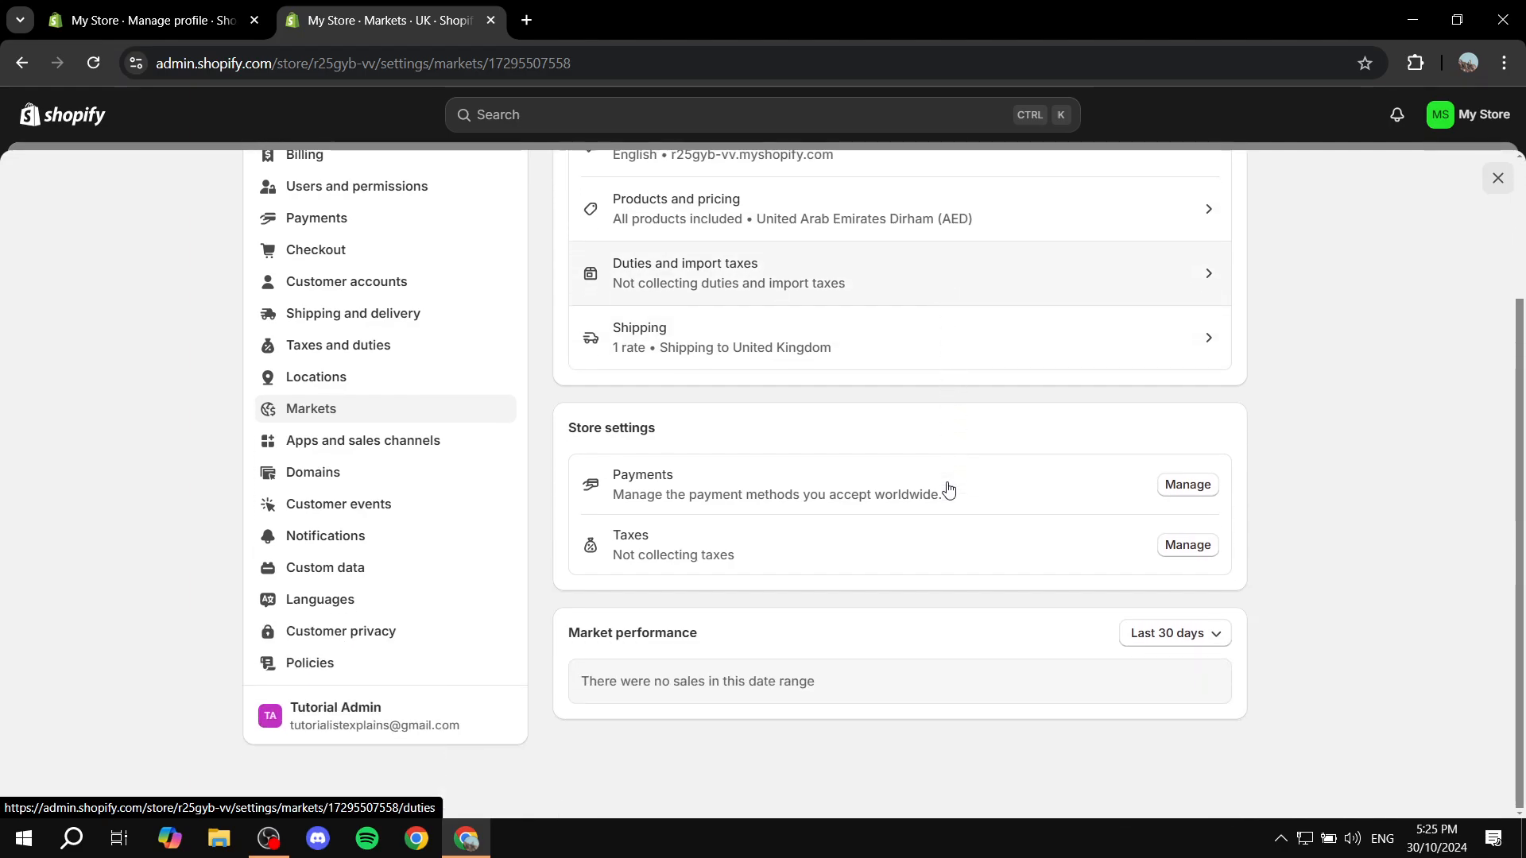
{"action": "scroll", "coordinate": [755, 373], "scroll_direction": "up", "scroll_amount": 3}
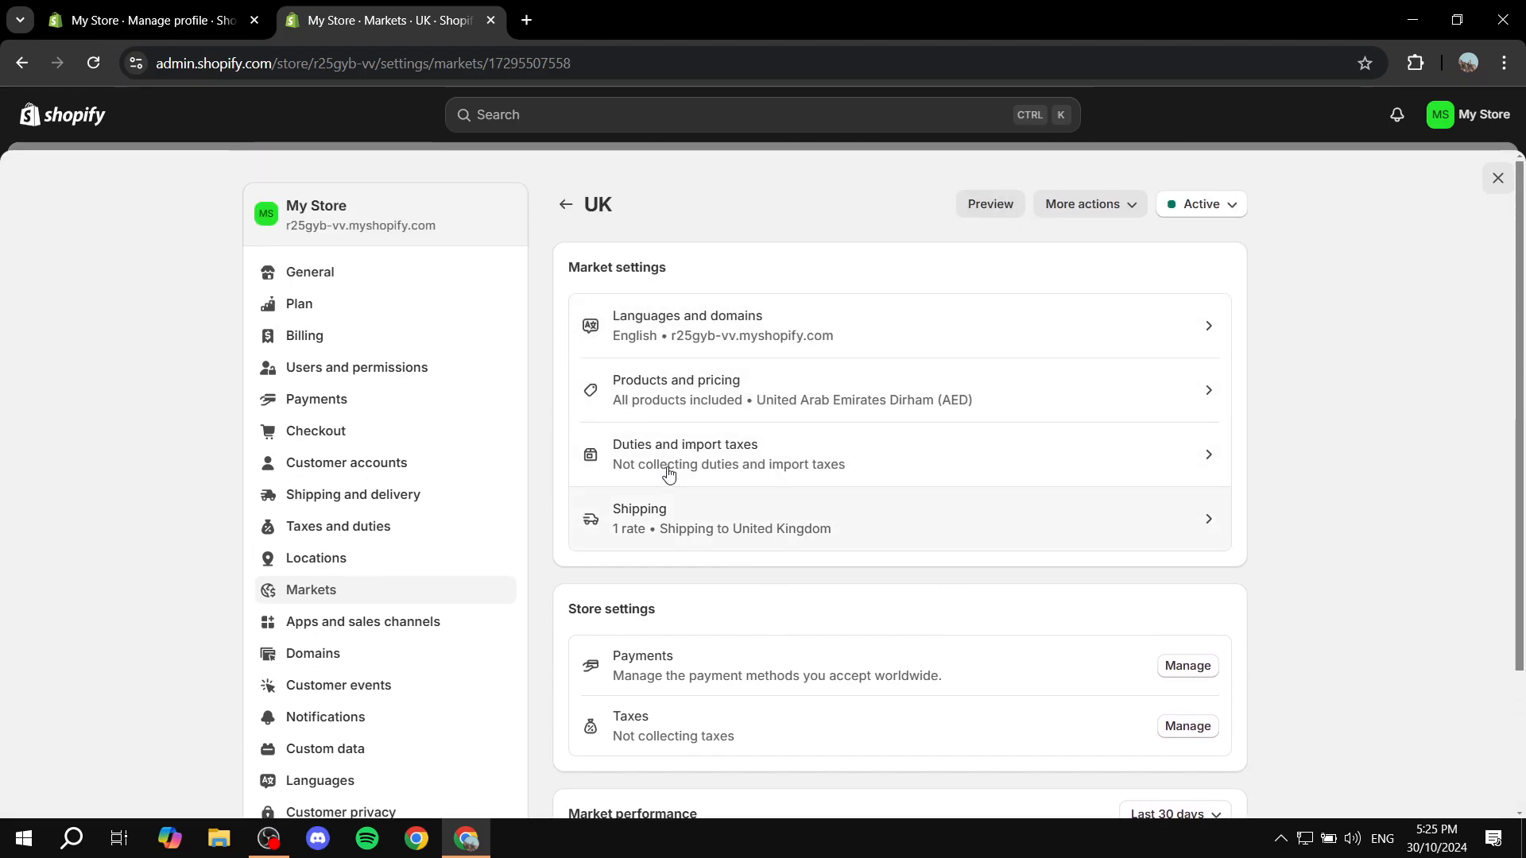
{"action": "left_click", "coordinate": [565, 204]}
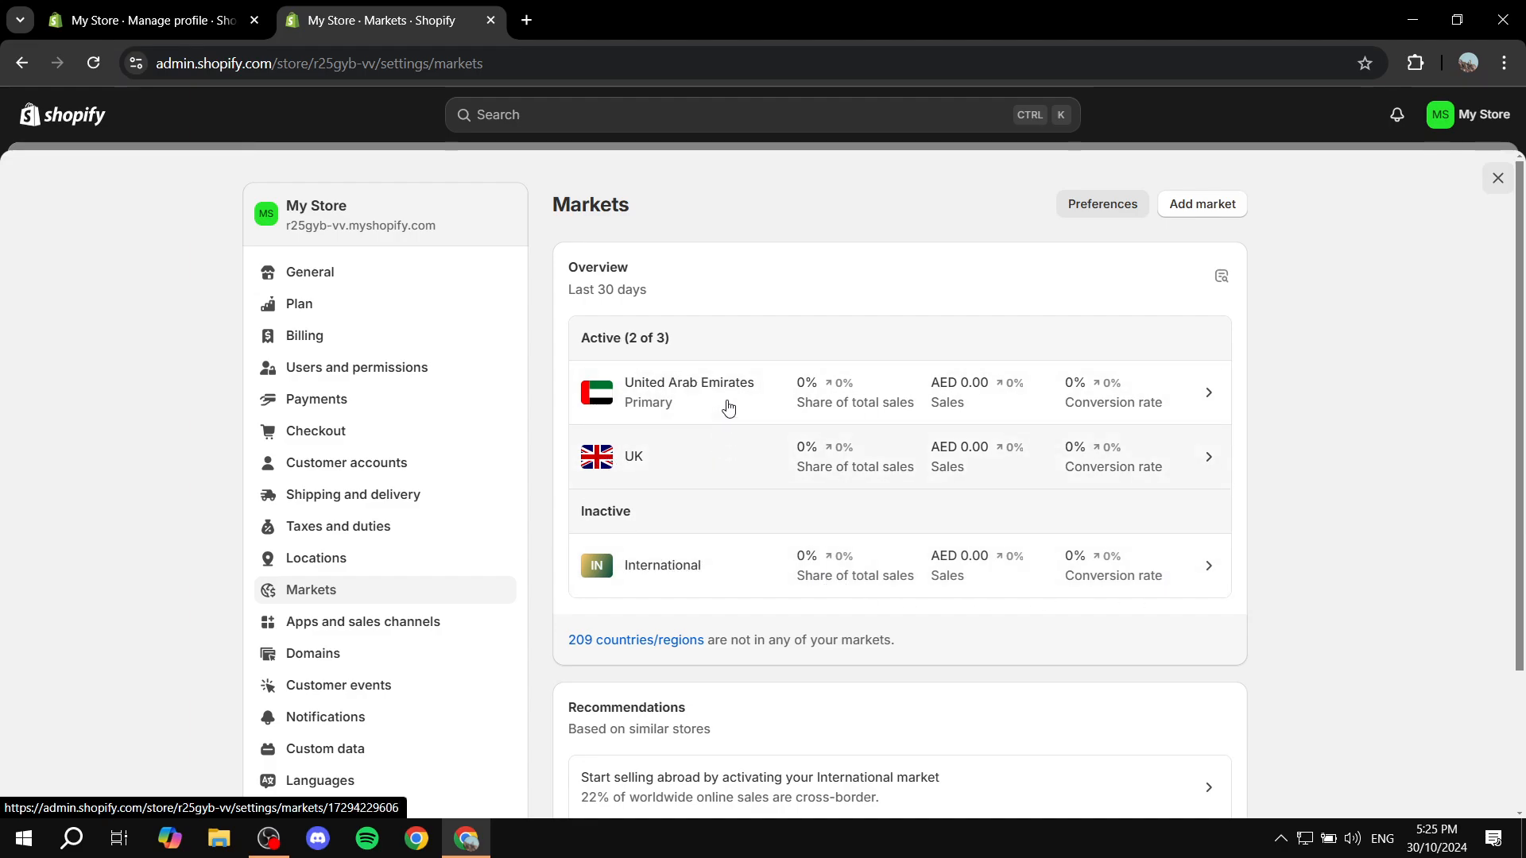
{"action": "left_click_drag", "start_coordinate": [579, 342], "coordinate": [752, 345]}
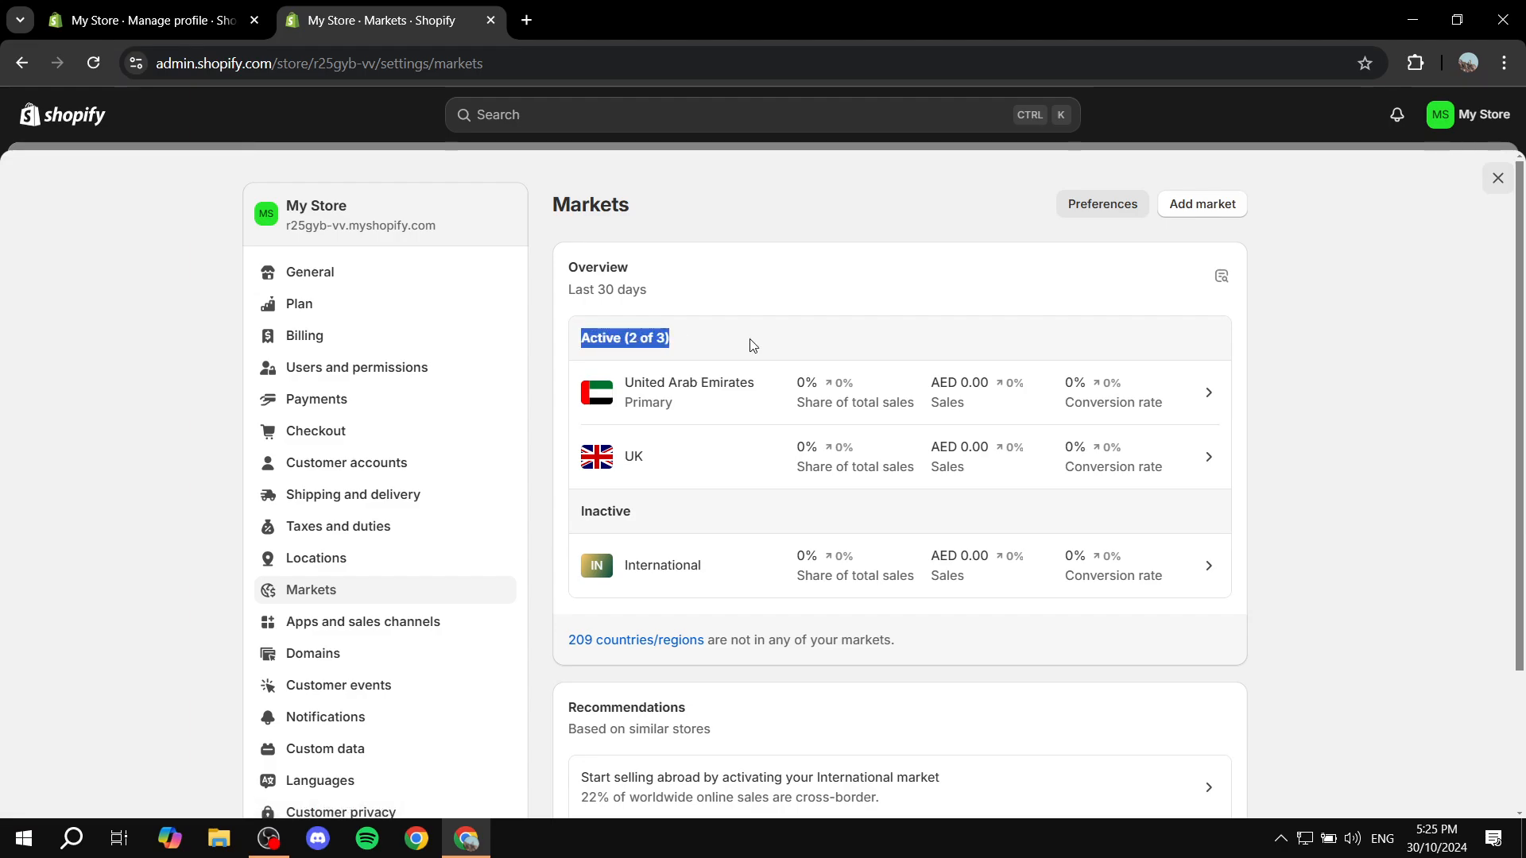
{"action": "left_click", "coordinate": [751, 345]}
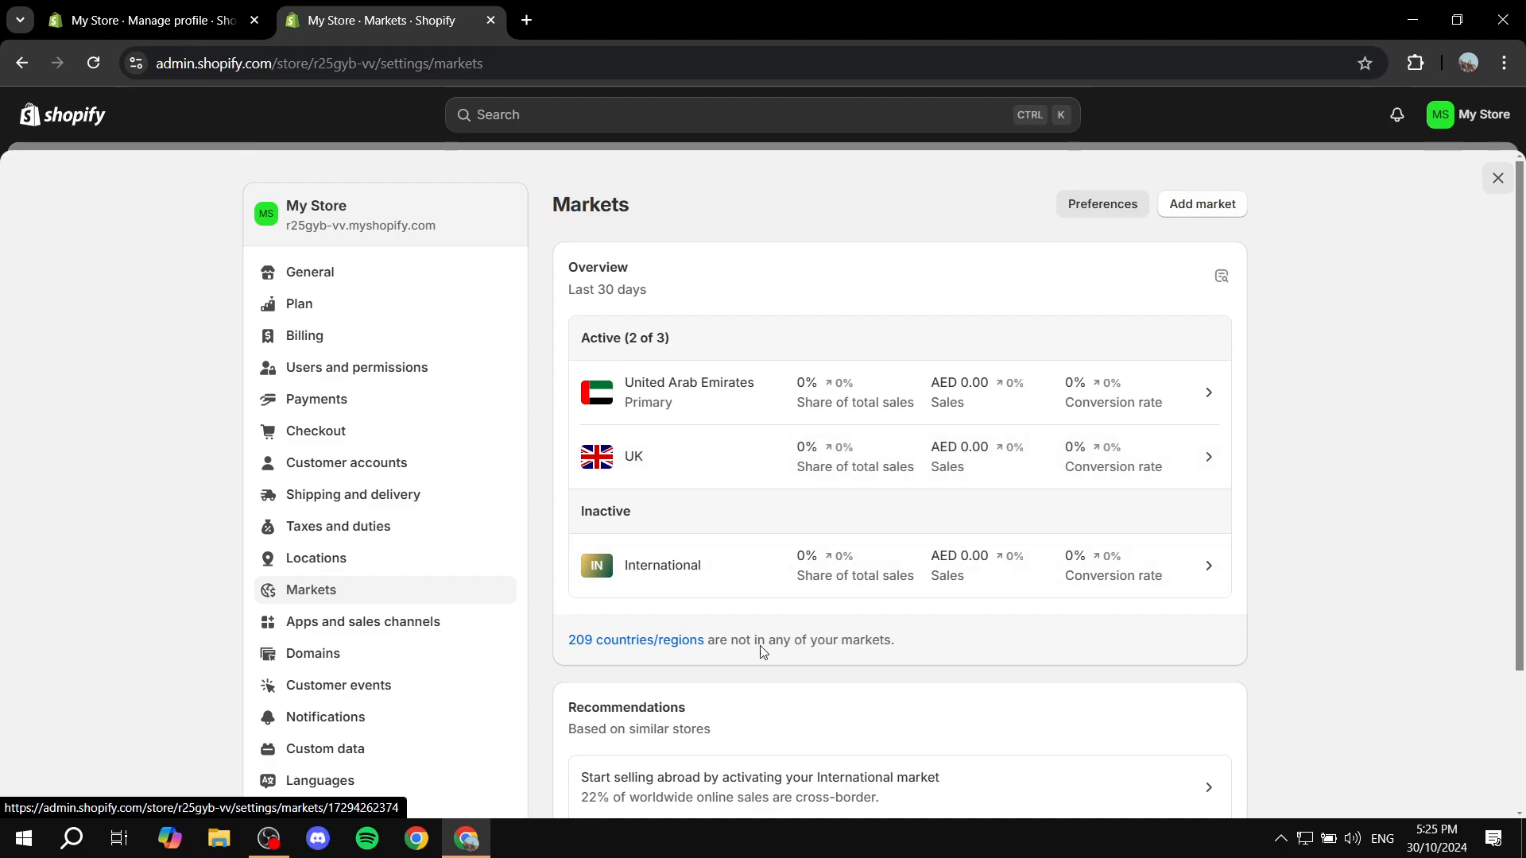
Set the International market's status to Active, save it and return to the Markets overview.
{"action": "left_click", "coordinate": [688, 566]}
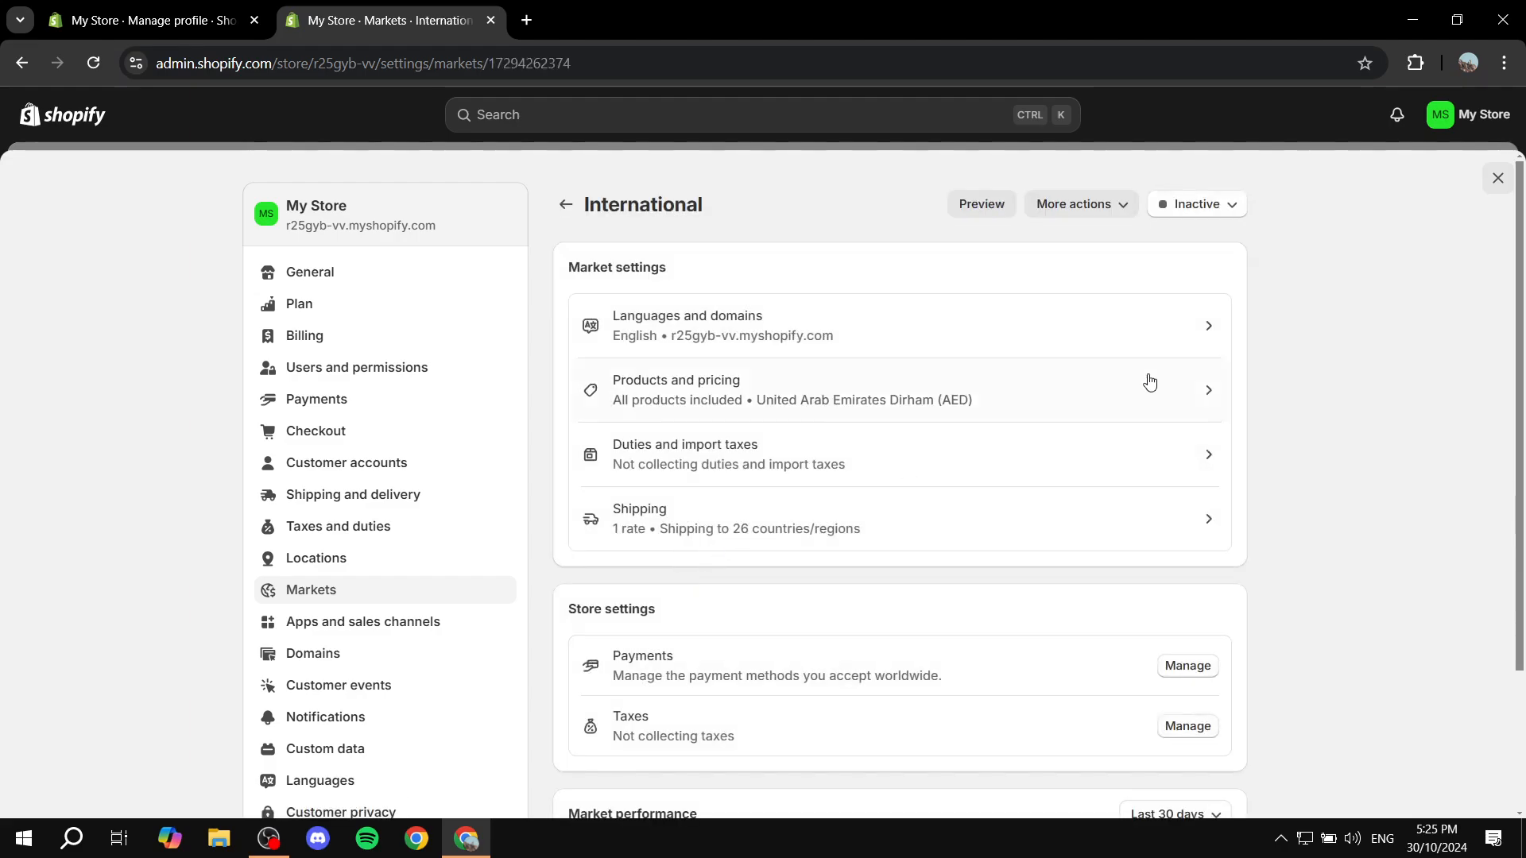
{"action": "left_click", "coordinate": [1224, 204]}
{"action": "left_click", "coordinate": [1141, 248]}
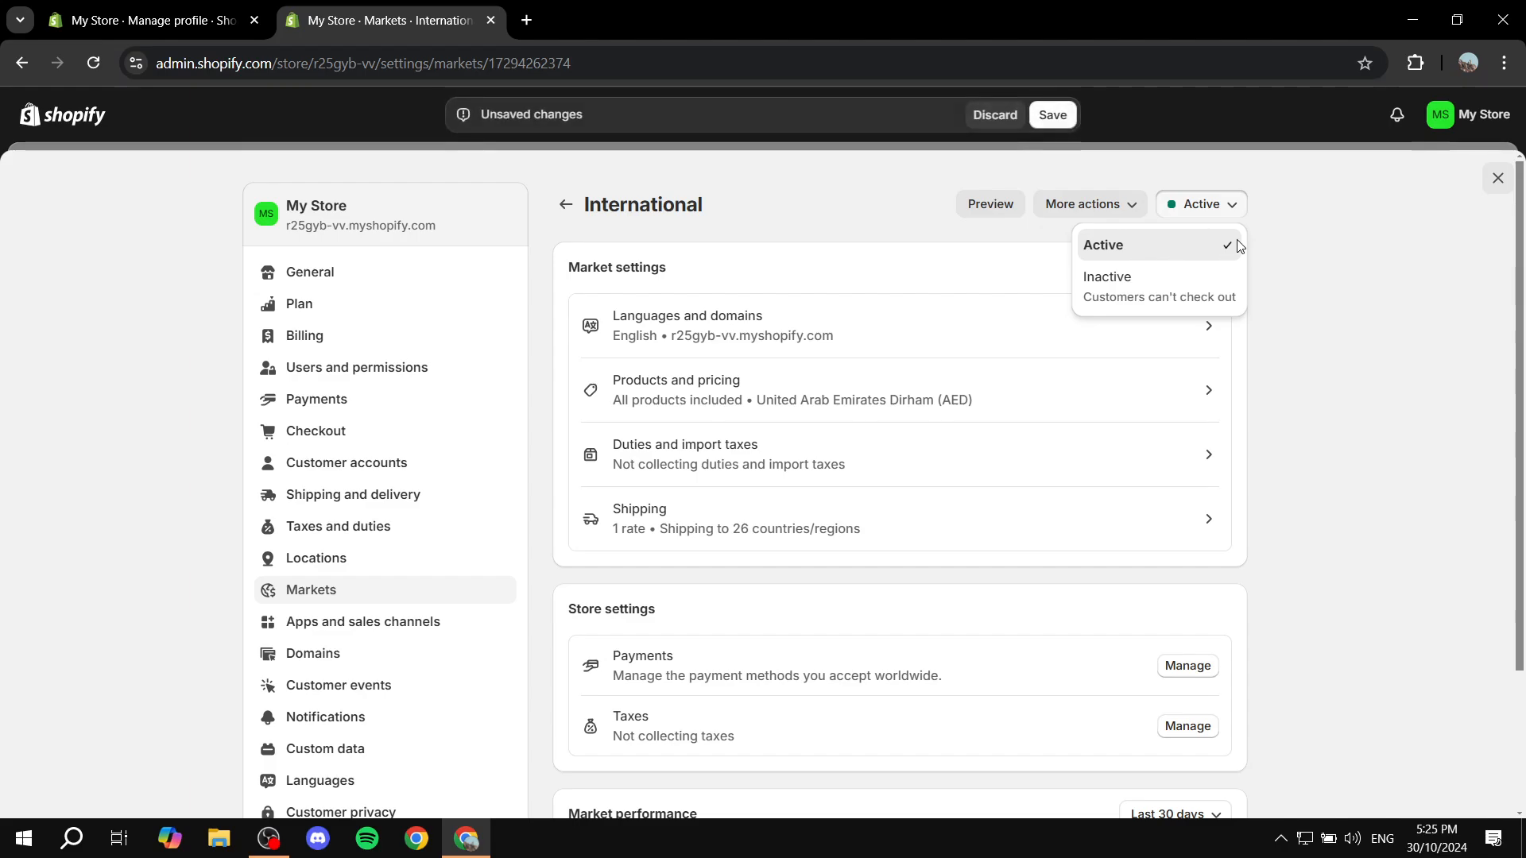
{"action": "left_click", "coordinate": [1455, 354]}
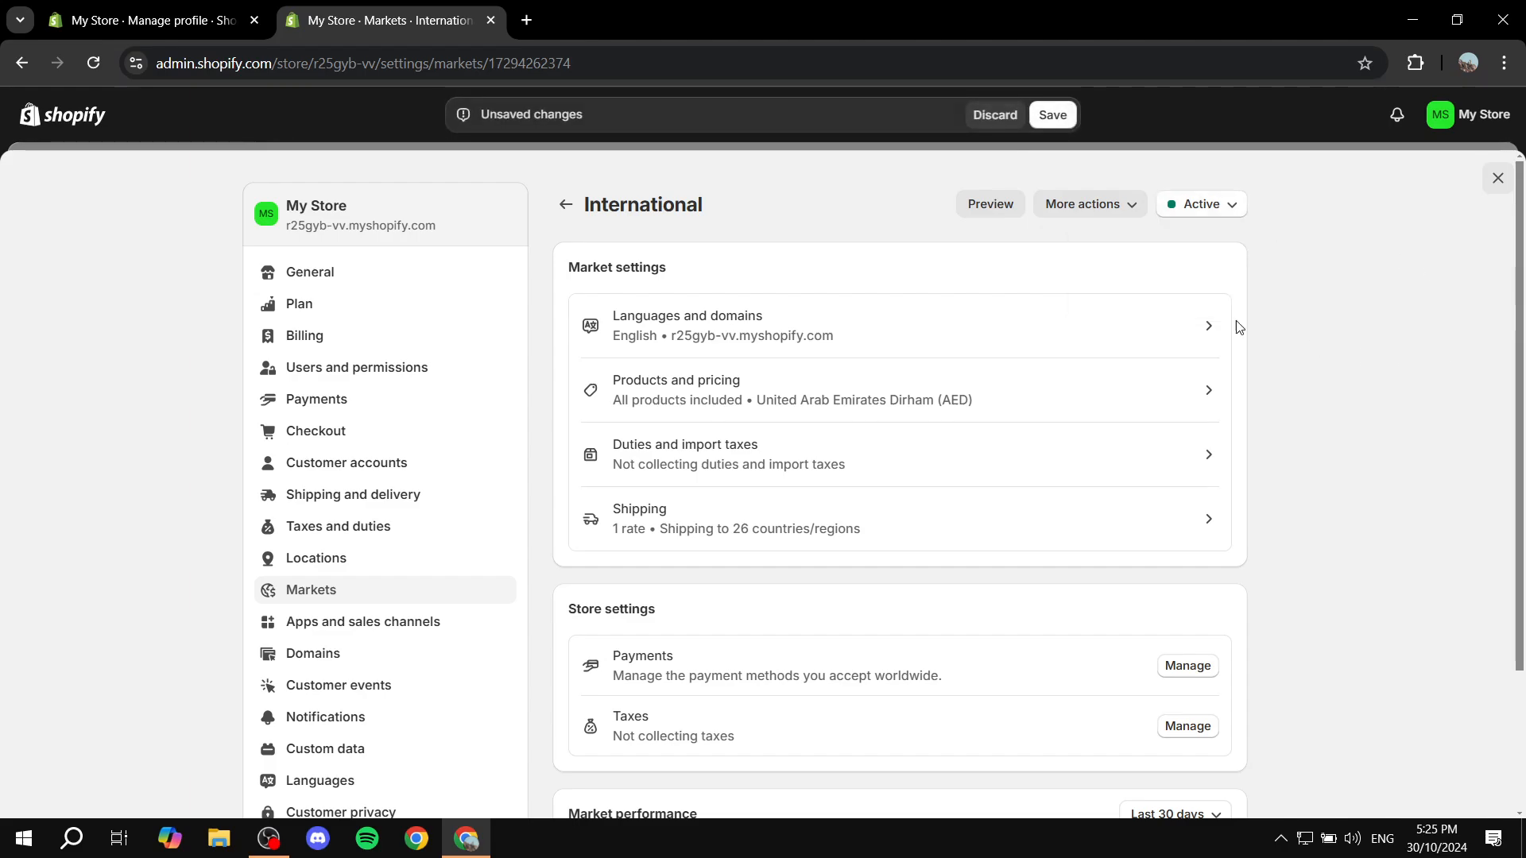
{"action": "left_click", "coordinate": [1052, 115]}
{"action": "left_click", "coordinate": [569, 206]}
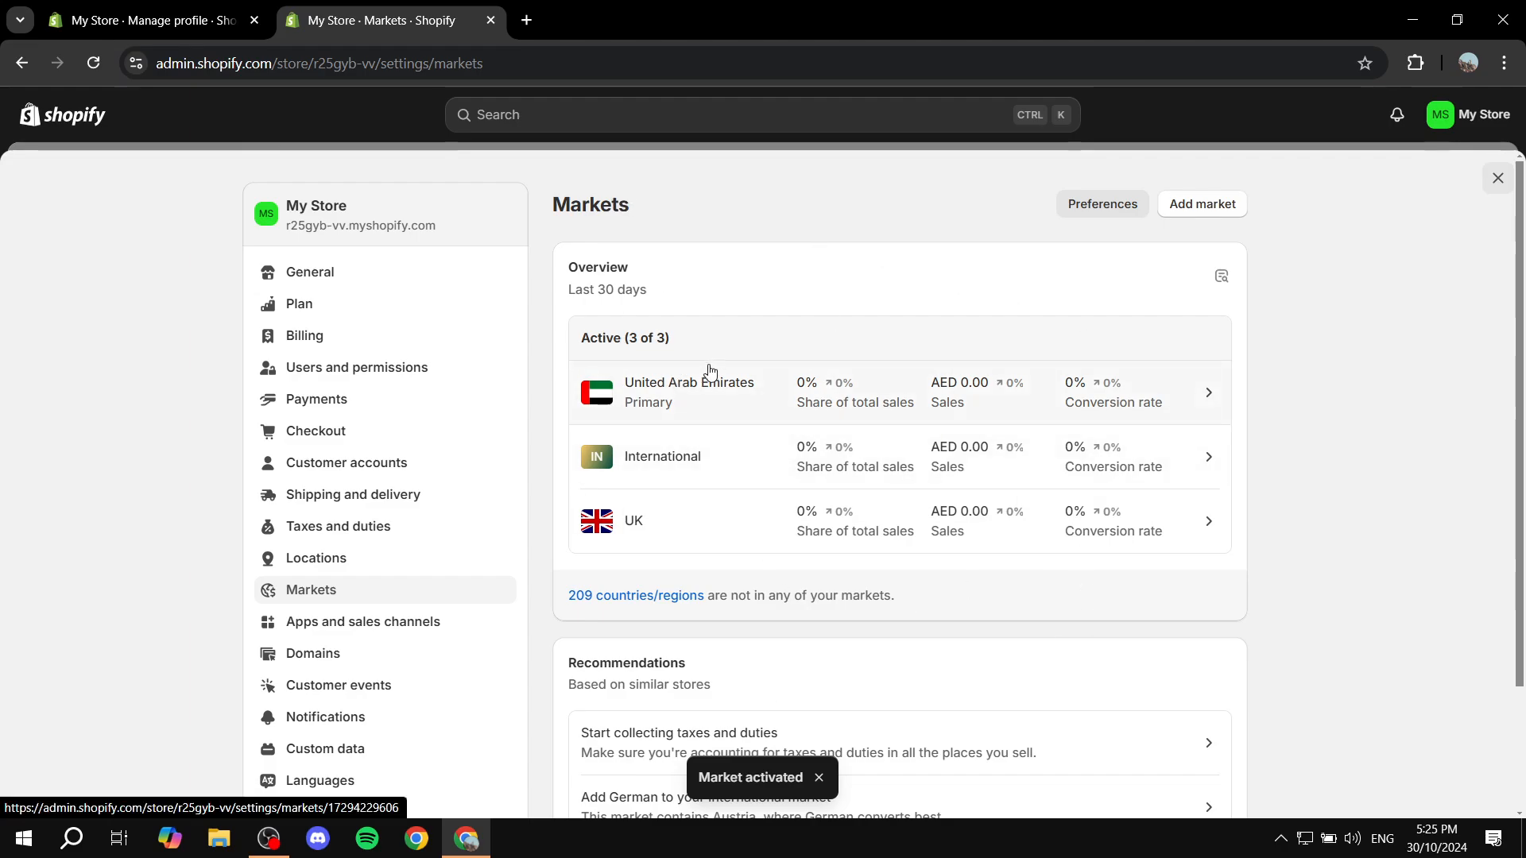
Open the General profile in the Shipping and delivery settings and review its shipping zones.
{"action": "left_click", "coordinate": [342, 494]}
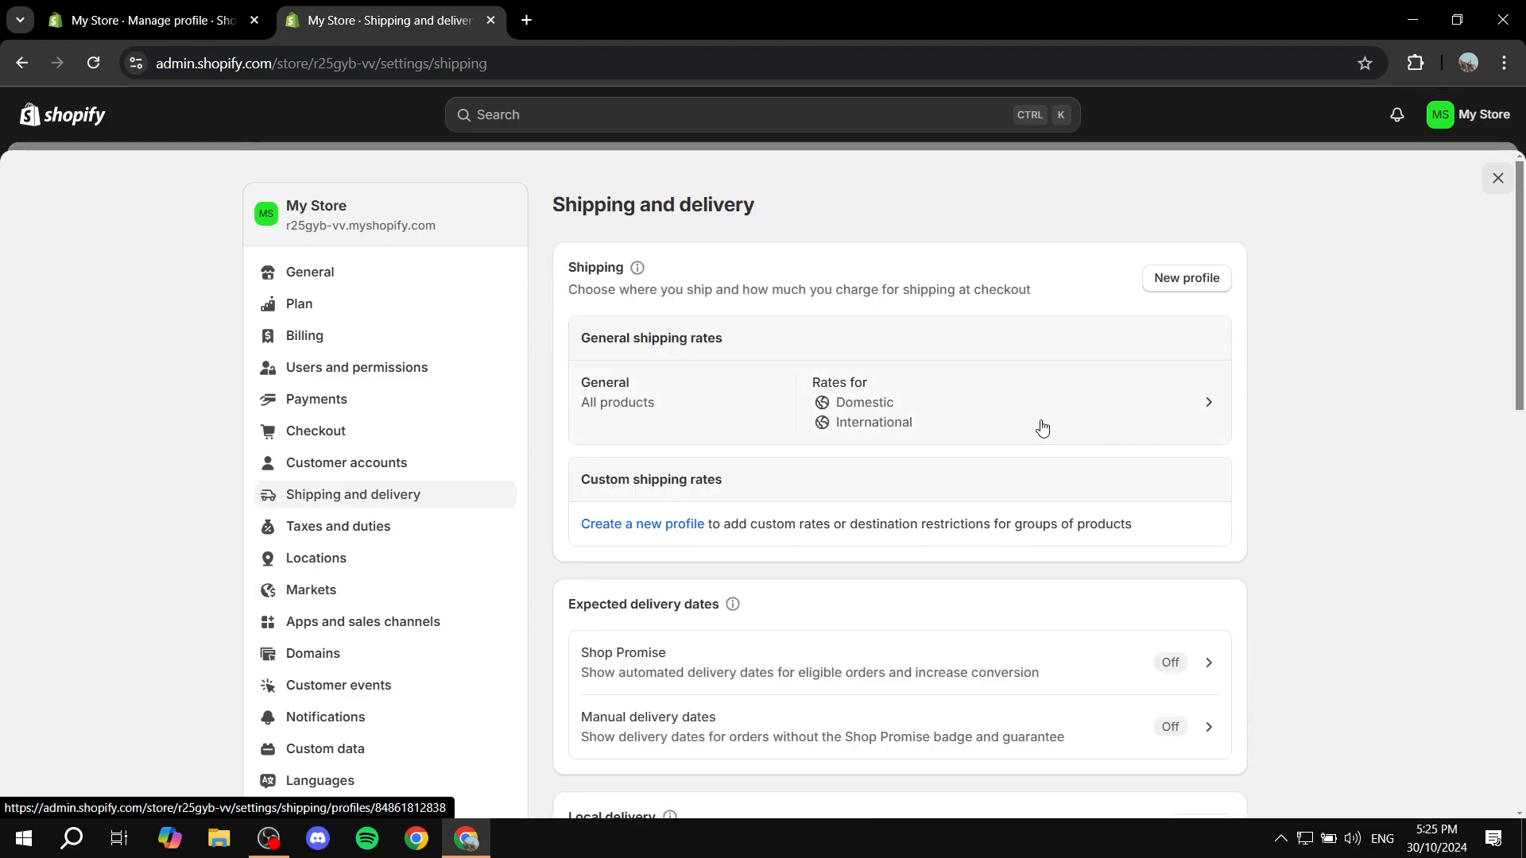
{"action": "left_click", "coordinate": [1042, 429]}
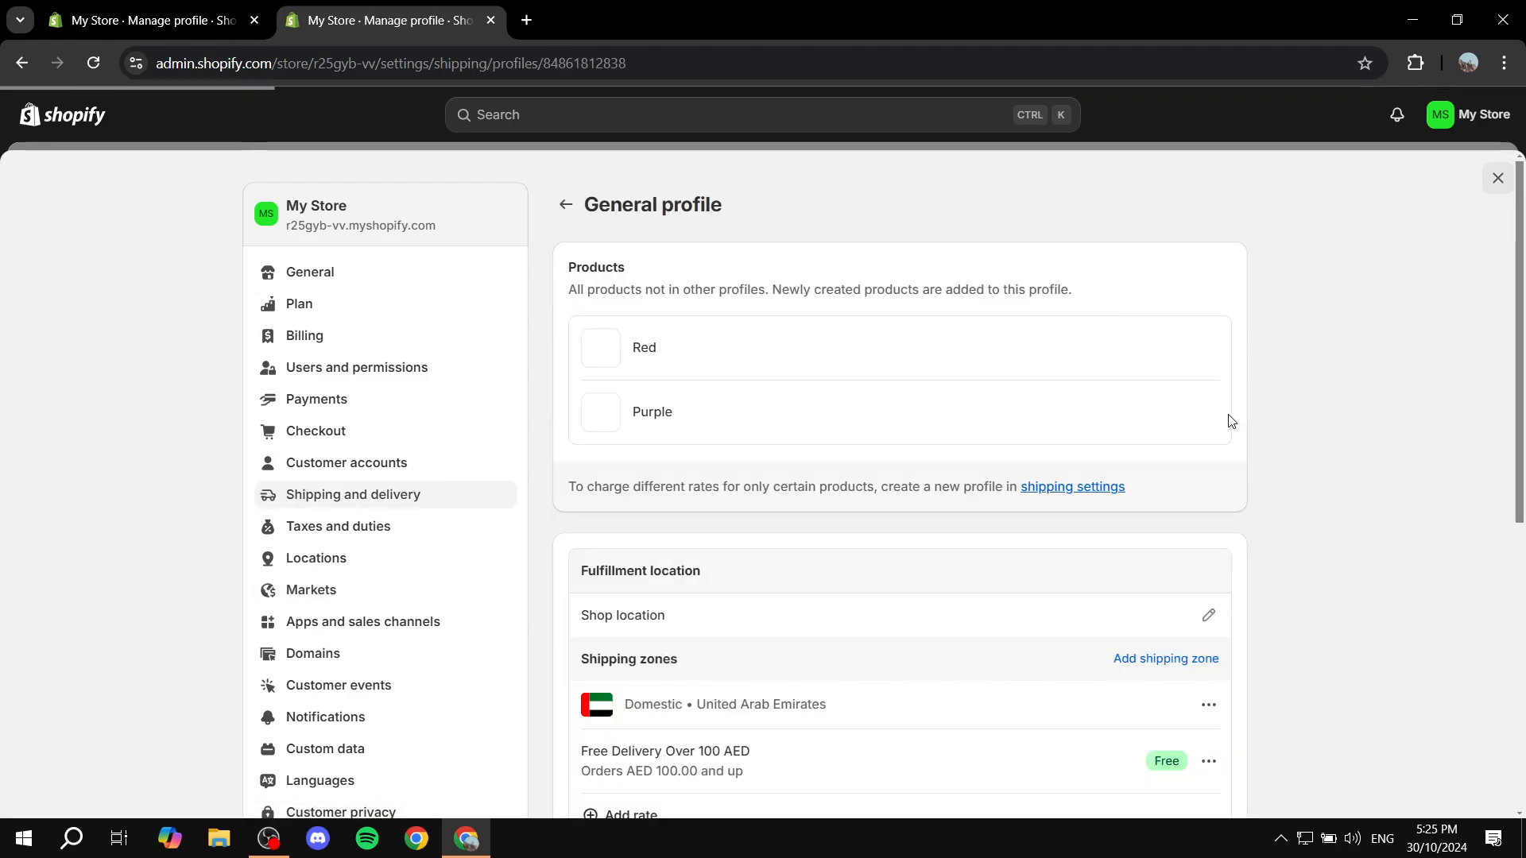
{"action": "scroll", "coordinate": [1283, 418], "scroll_direction": "down", "scroll_amount": 4}
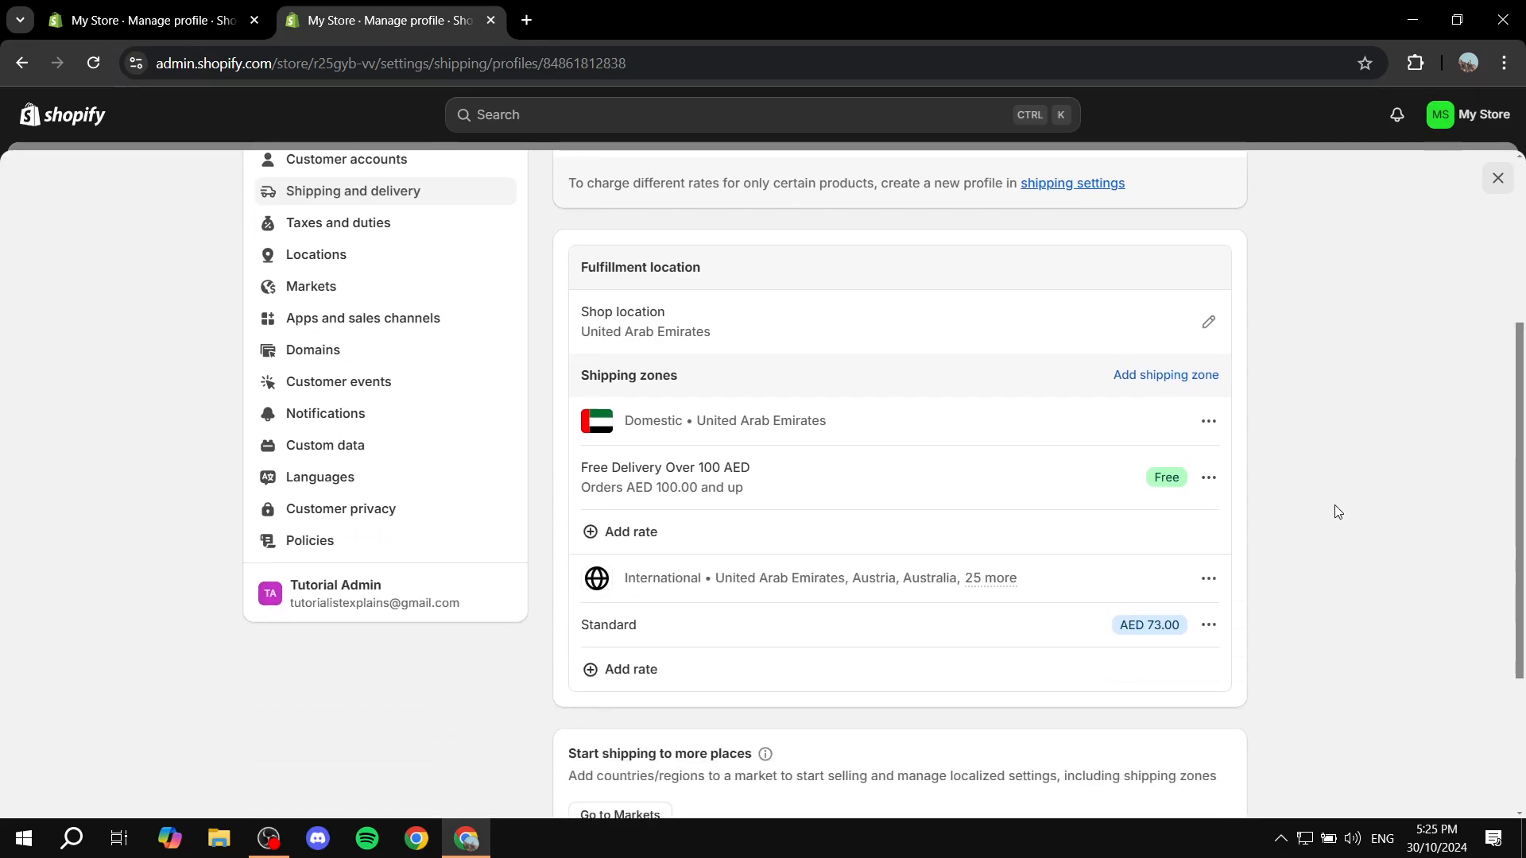
{"action": "scroll", "coordinate": [1332, 516], "scroll_direction": "down", "scroll_amount": 1}
{"action": "scroll", "coordinate": [1311, 489], "scroll_direction": "up", "scroll_amount": 1}
Examine which countries can be chosen for a new shipping zone, and close the form without creating one.
{"action": "left_click", "coordinate": [1188, 382]}
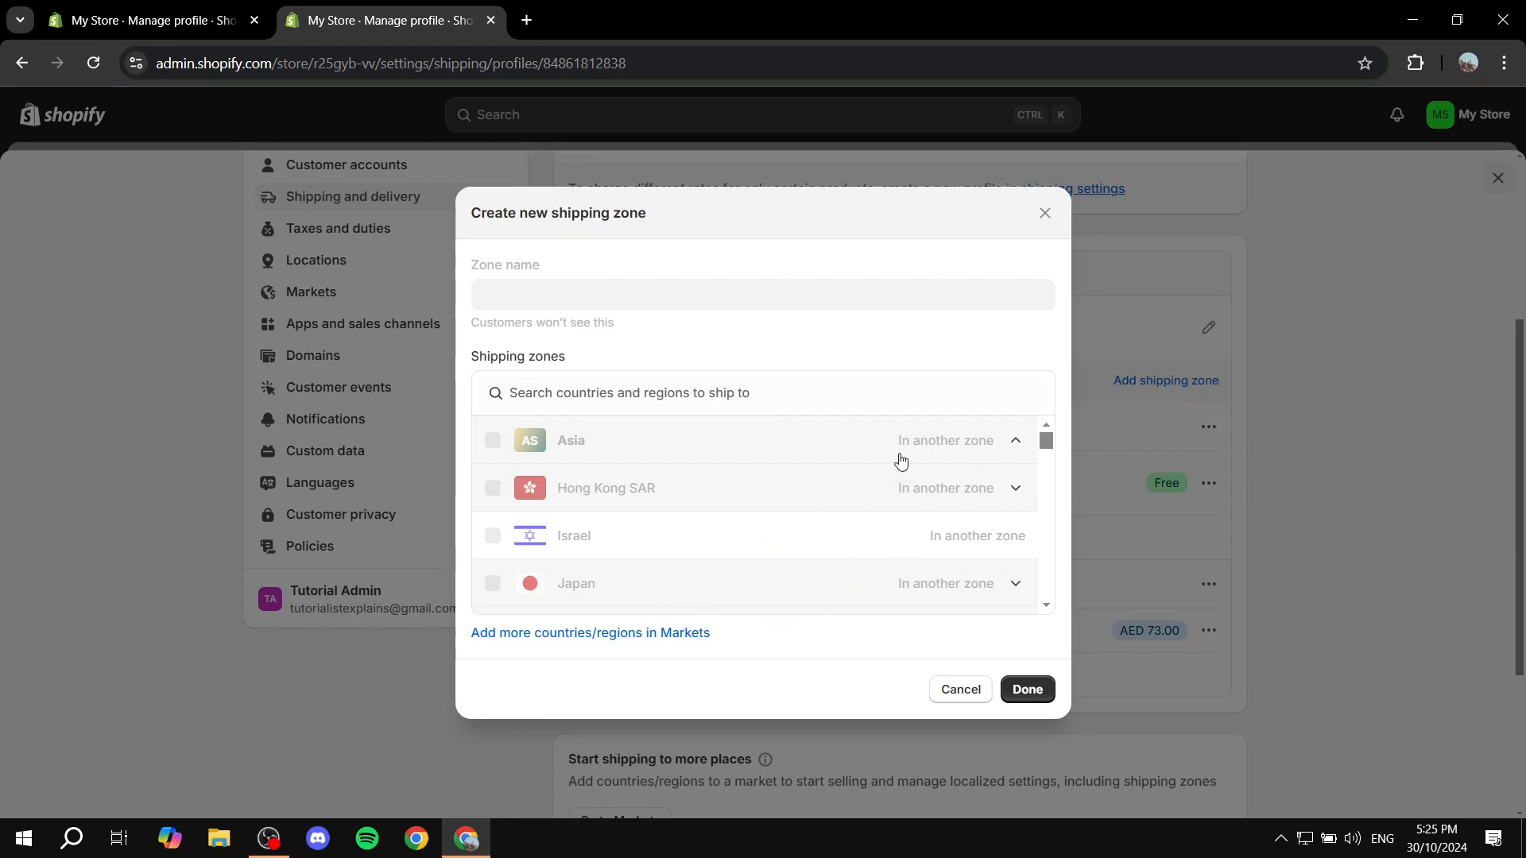
{"action": "scroll", "coordinate": [874, 484], "scroll_direction": "down", "scroll_amount": 3}
{"action": "scroll", "coordinate": [857, 504], "scroll_direction": "up", "scroll_amount": 3}
{"action": "scroll", "coordinate": [904, 596], "scroll_direction": "down", "scroll_amount": 8}
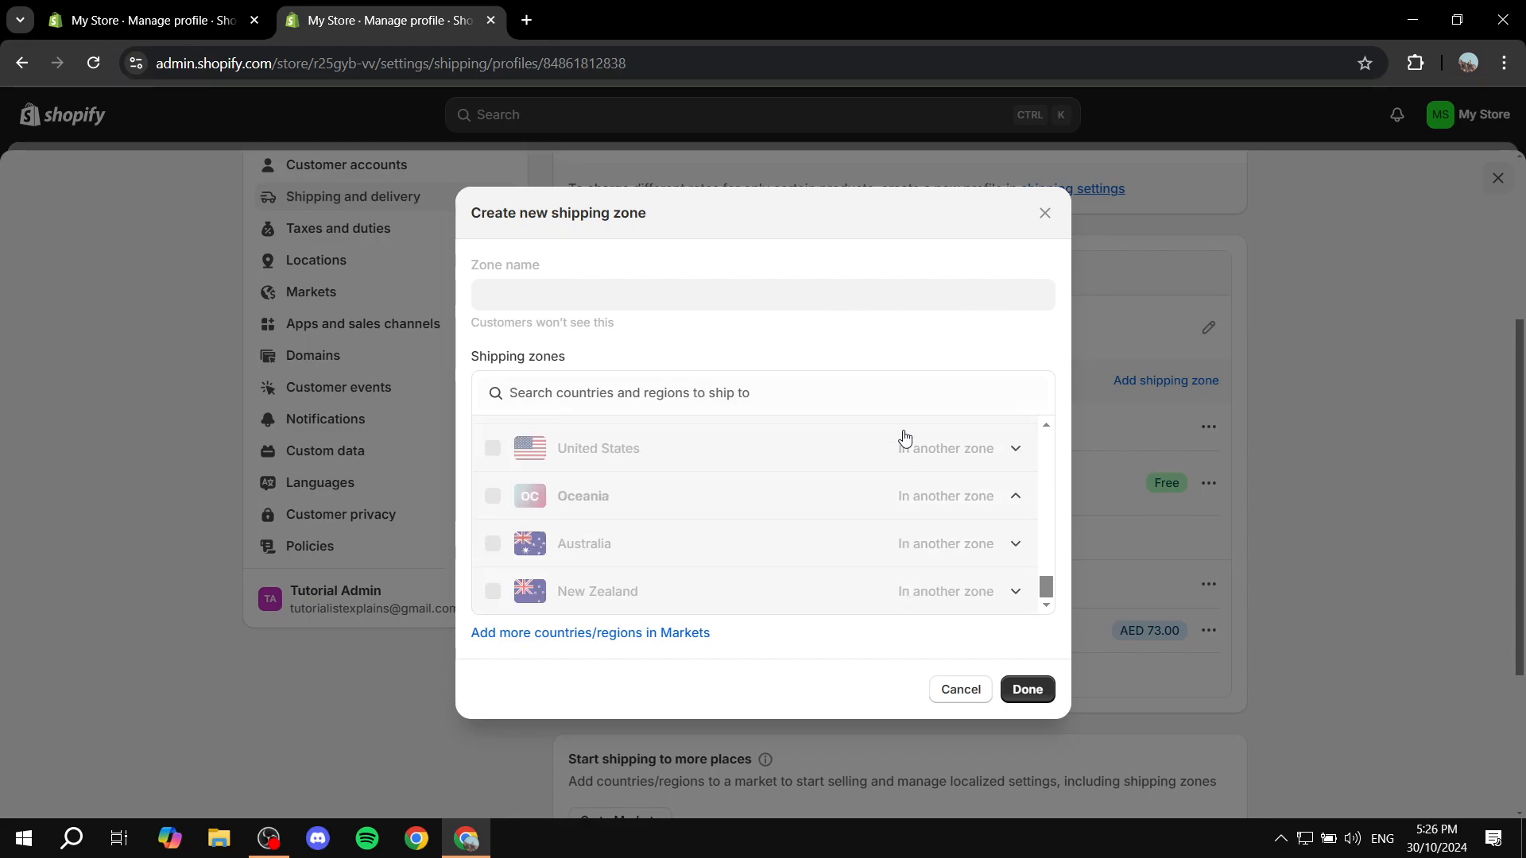
{"action": "left_click", "coordinate": [1373, 513]}
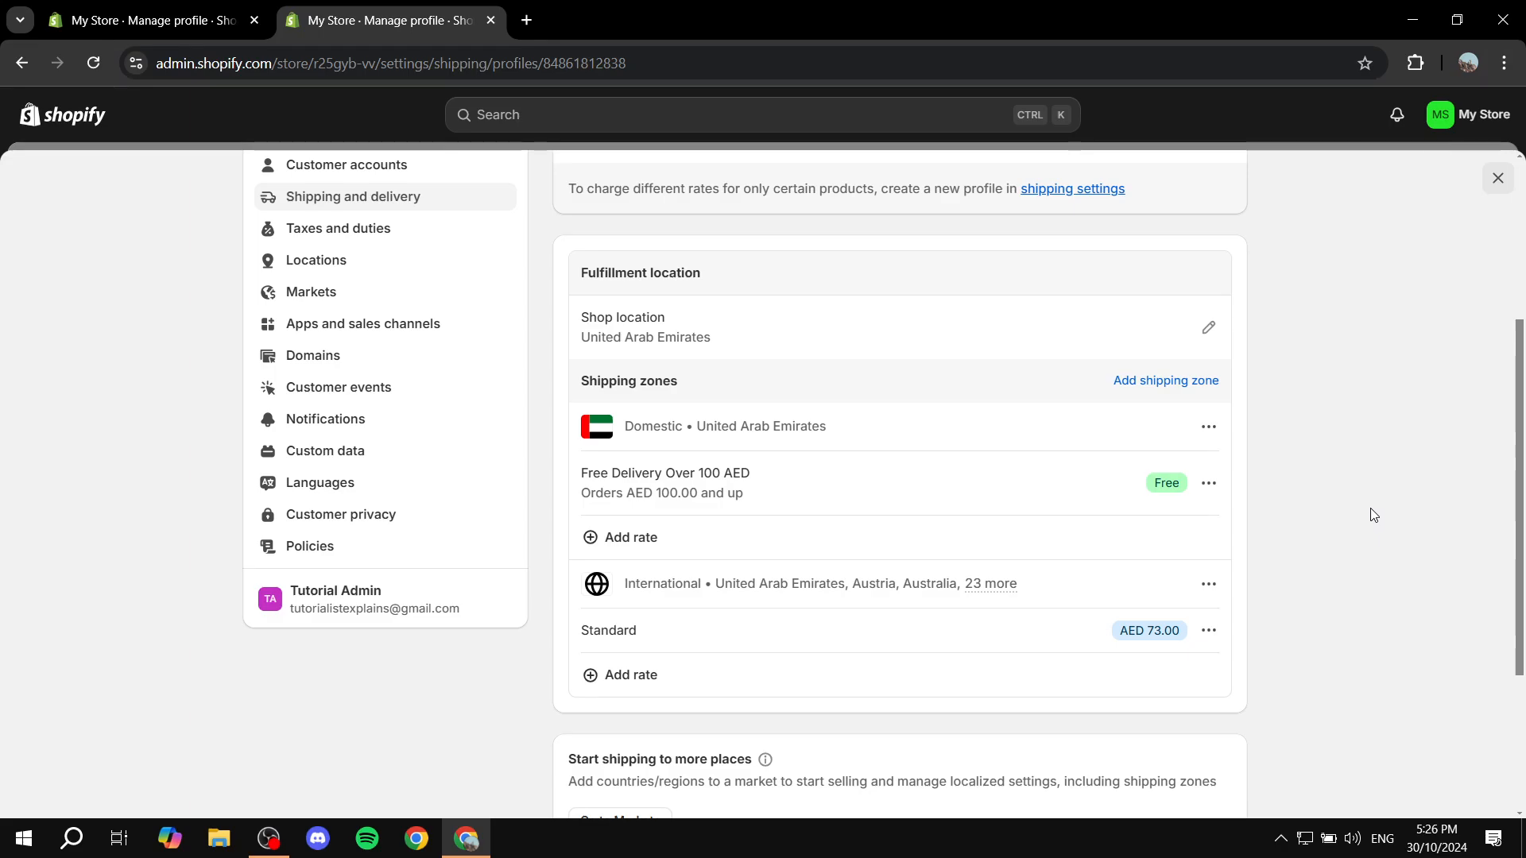
Check the actions available for the International shipping zone without applying any.
{"action": "left_click_drag", "start_coordinate": [622, 585], "coordinate": [699, 583]}
{"action": "left_click", "coordinate": [707, 582]}
{"action": "left_click", "coordinate": [1208, 584]}
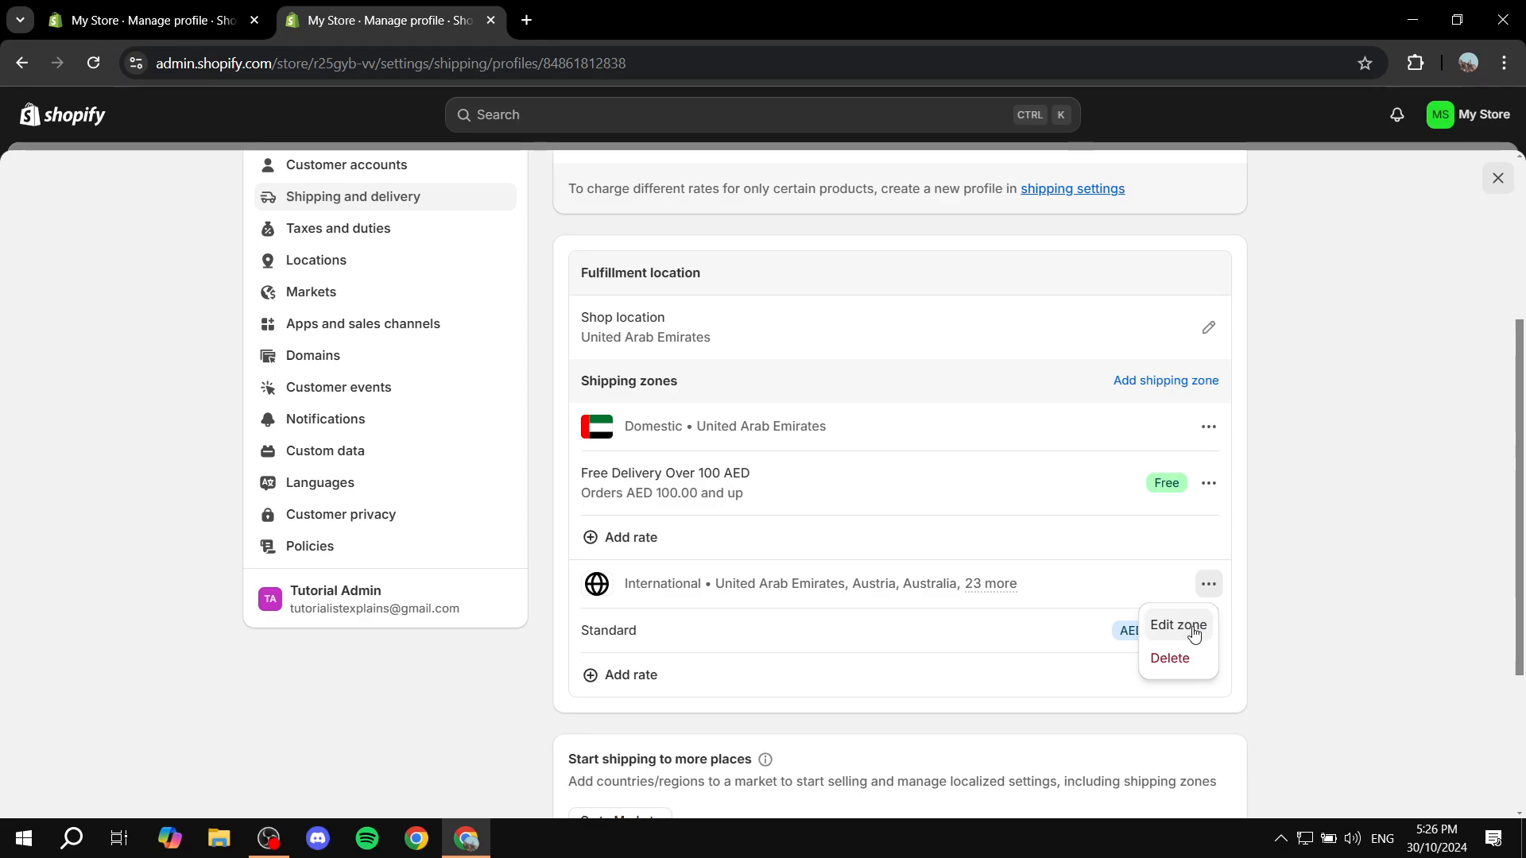
{"action": "left_click", "coordinate": [1309, 545]}
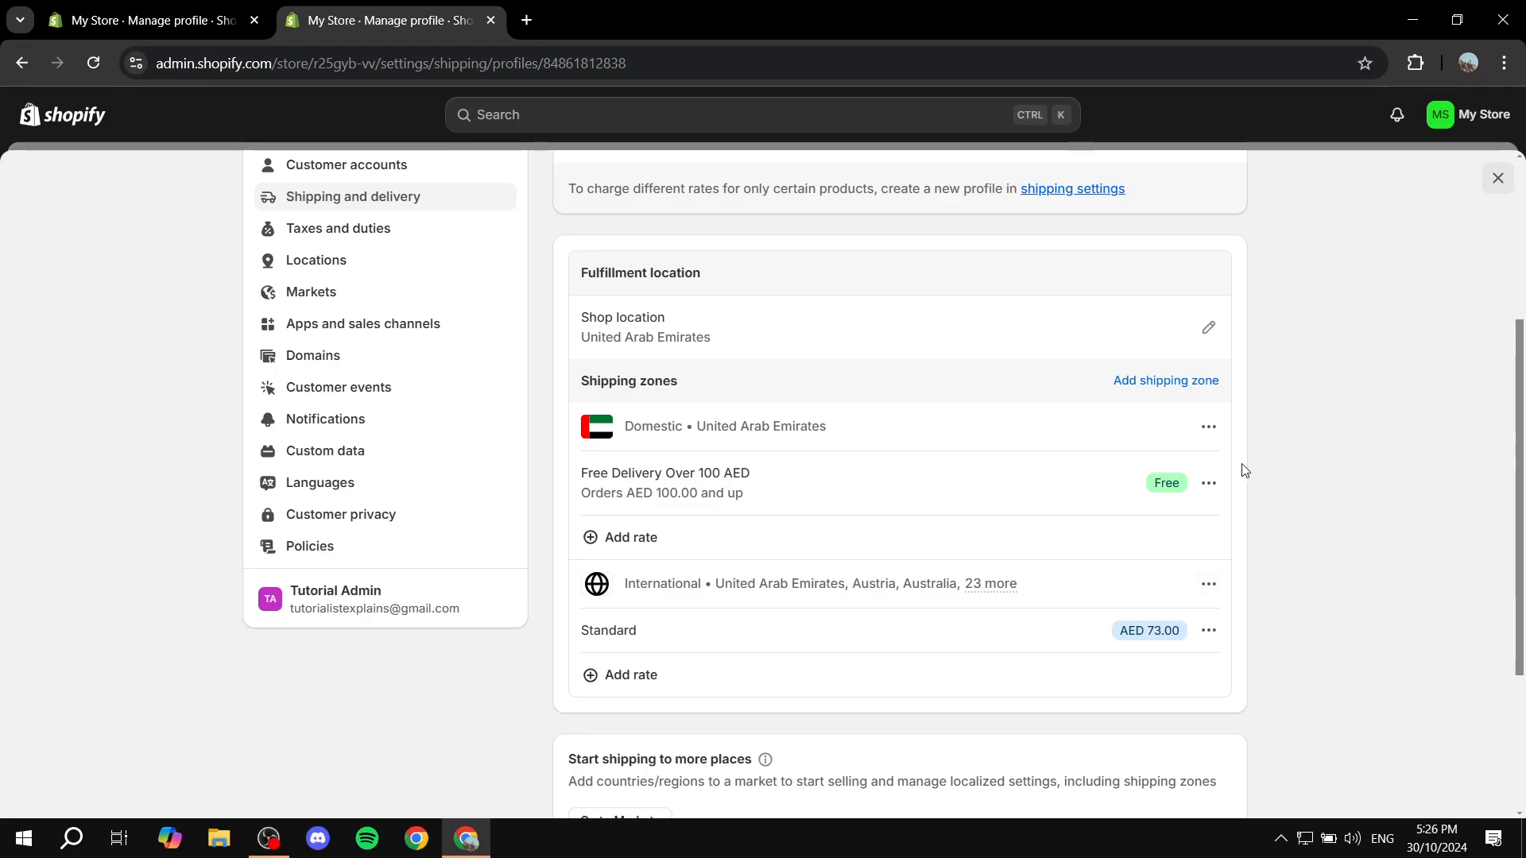
Create a new shipping zone named "UK" that covers the United Kingdom.
{"action": "left_click", "coordinate": [1170, 382]}
{"action": "left_click", "coordinate": [825, 293]}
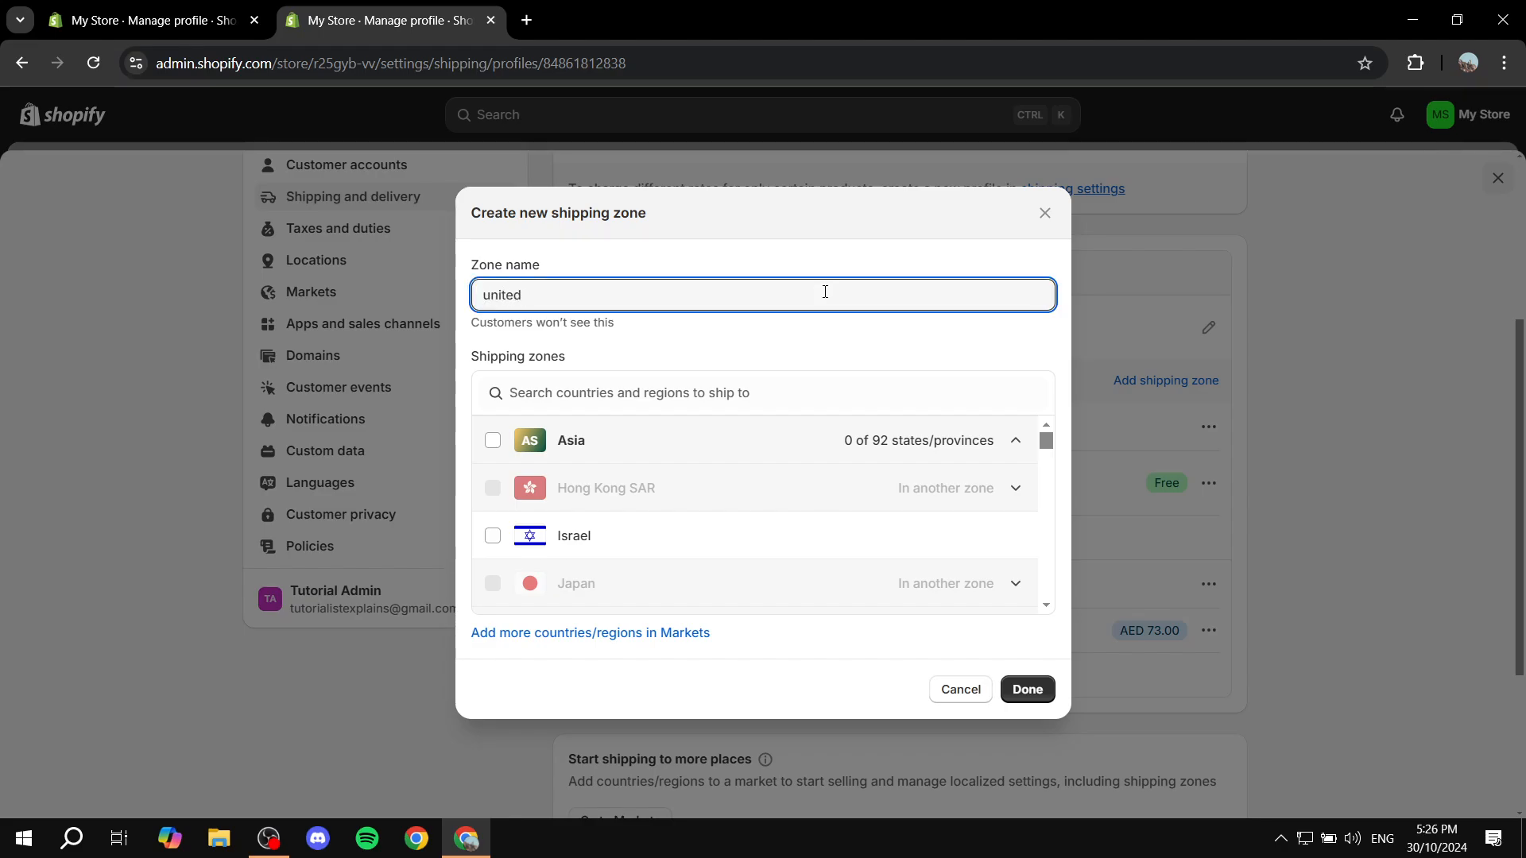
{"action": "left_click", "coordinate": [724, 389]}
{"action": "type", "text": "united"}
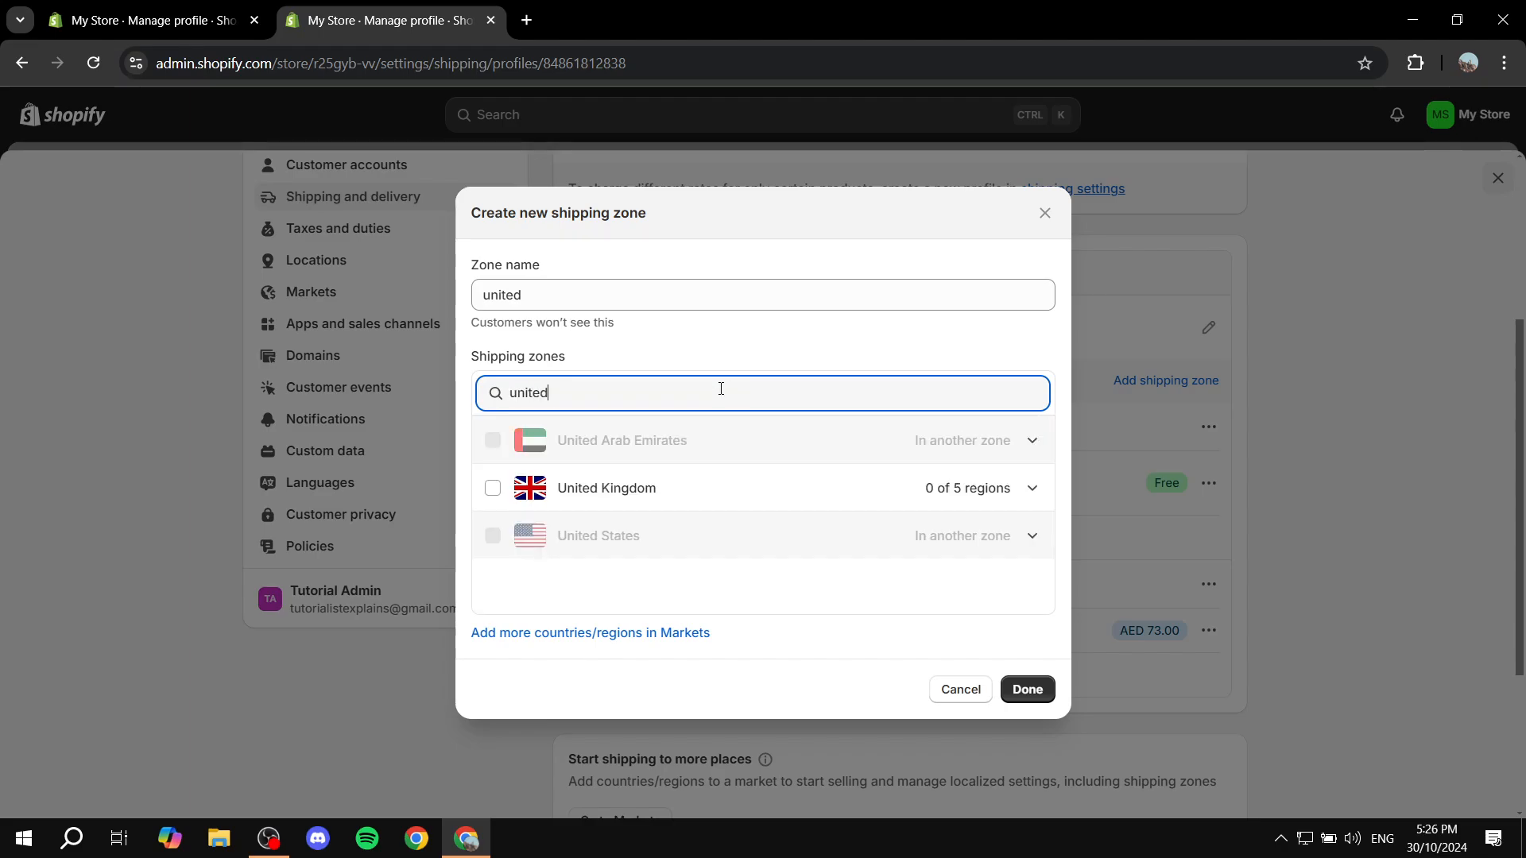
{"action": "left_click", "coordinate": [493, 488]}
{"action": "left_click_drag", "start_coordinate": [601, 299], "coordinate": [461, 317]}
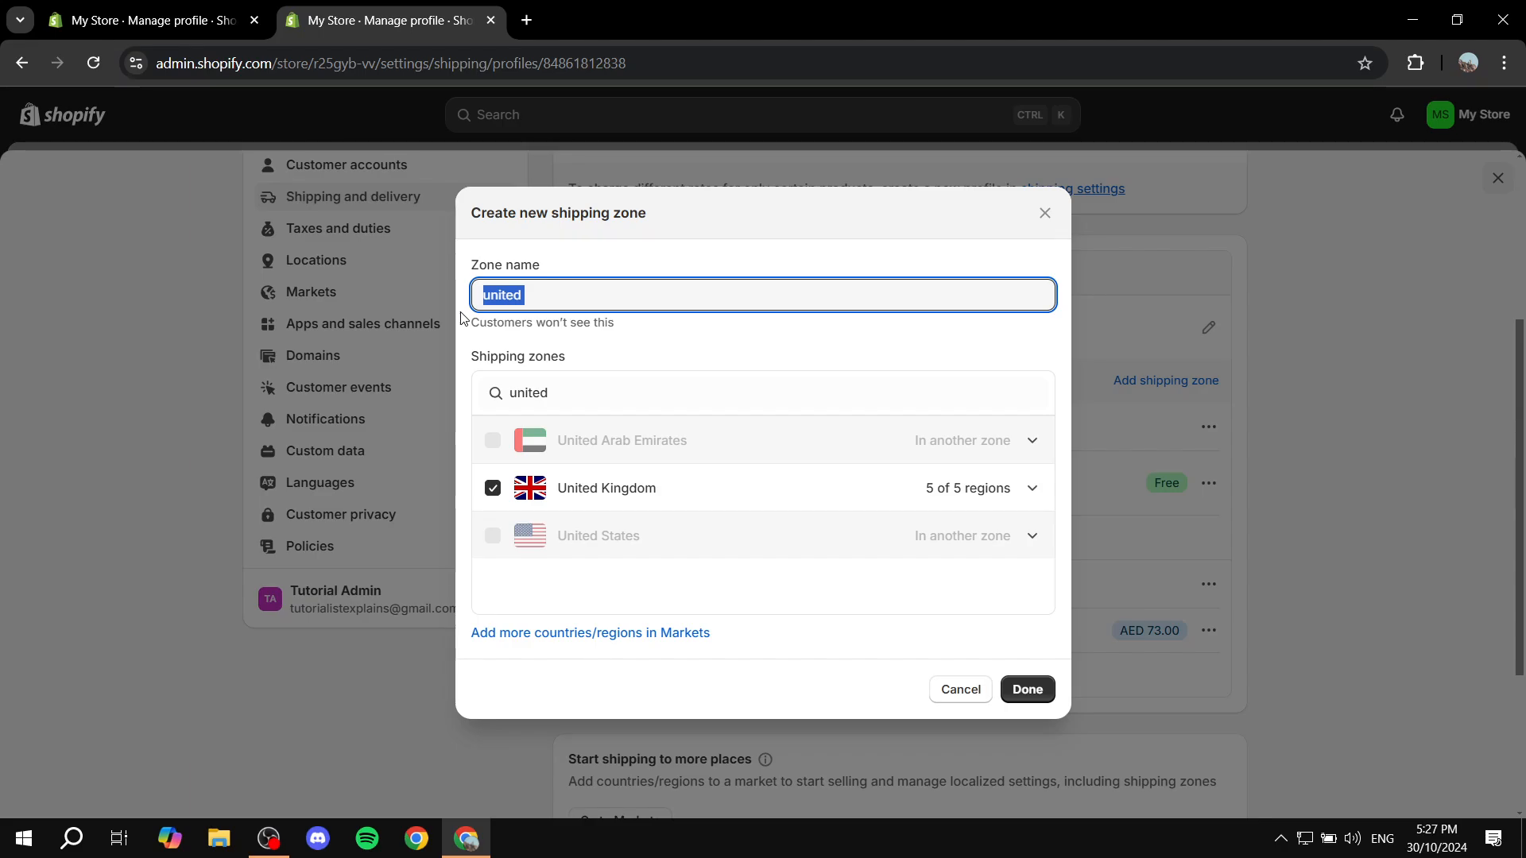
{"action": "type", "text": "UK"}
{"action": "left_click", "coordinate": [1026, 697]}
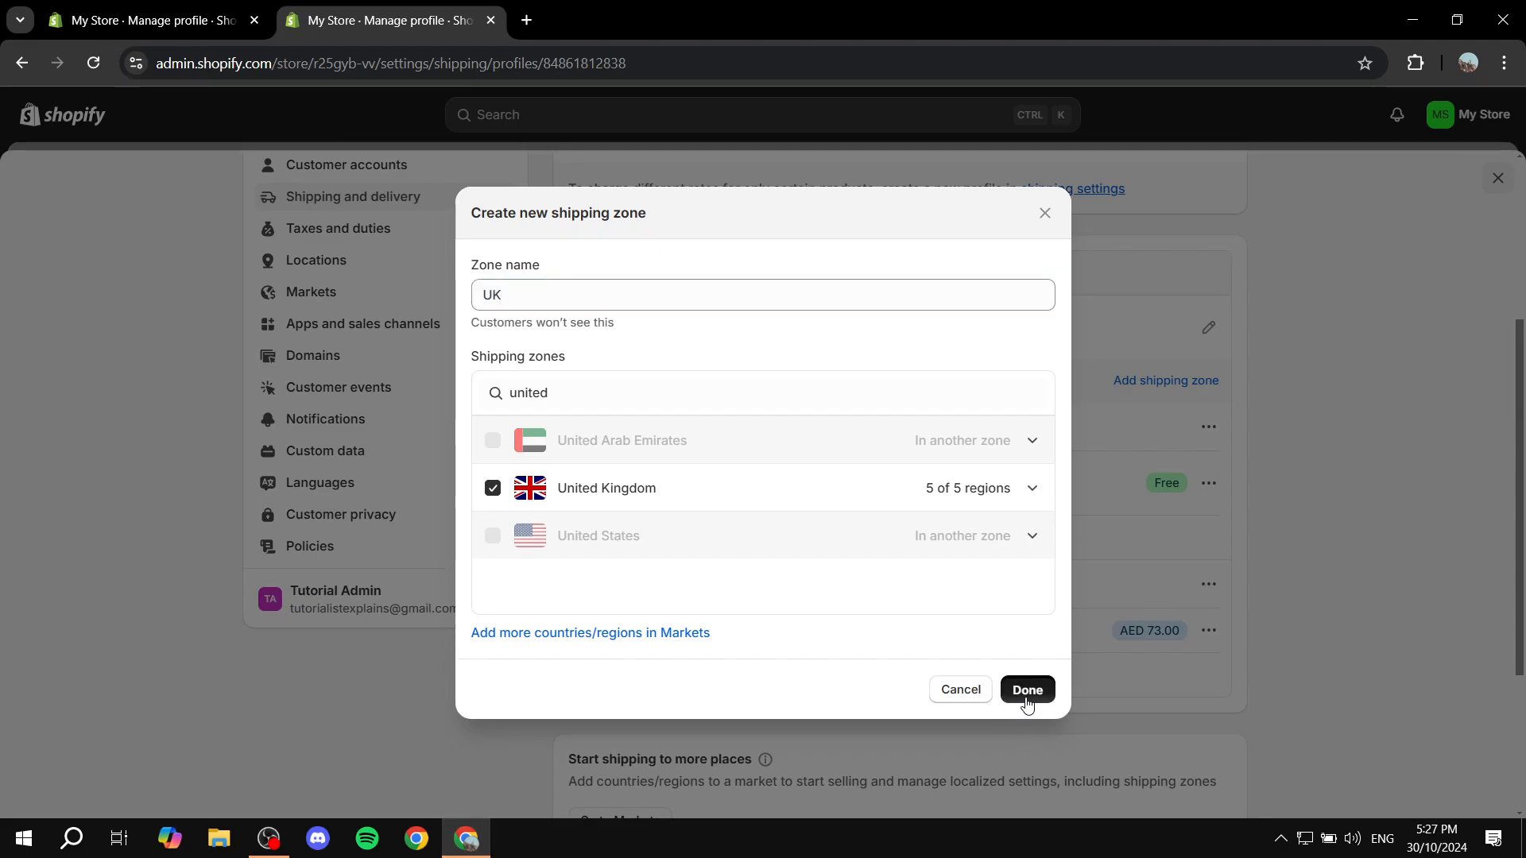
Try to add a custom flat rate without a name to the UK zone, and close the rate form.
{"action": "scroll", "coordinate": [1155, 440], "scroll_direction": "down", "scroll_amount": 3}
{"action": "scroll", "coordinate": [1155, 440], "scroll_direction": "down", "scroll_amount": 2}
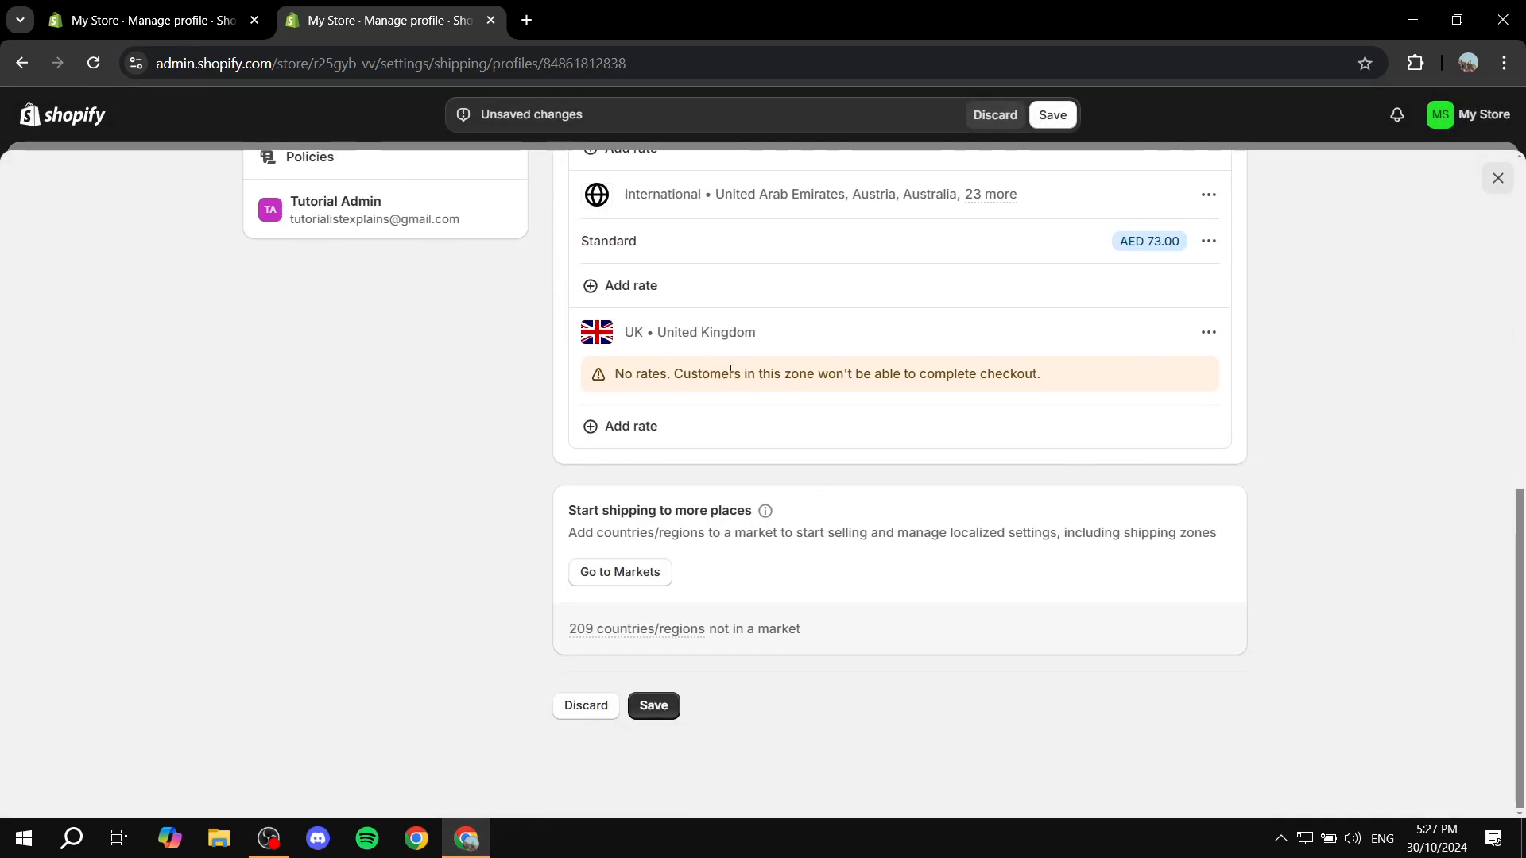
{"action": "left_click", "coordinate": [662, 427]}
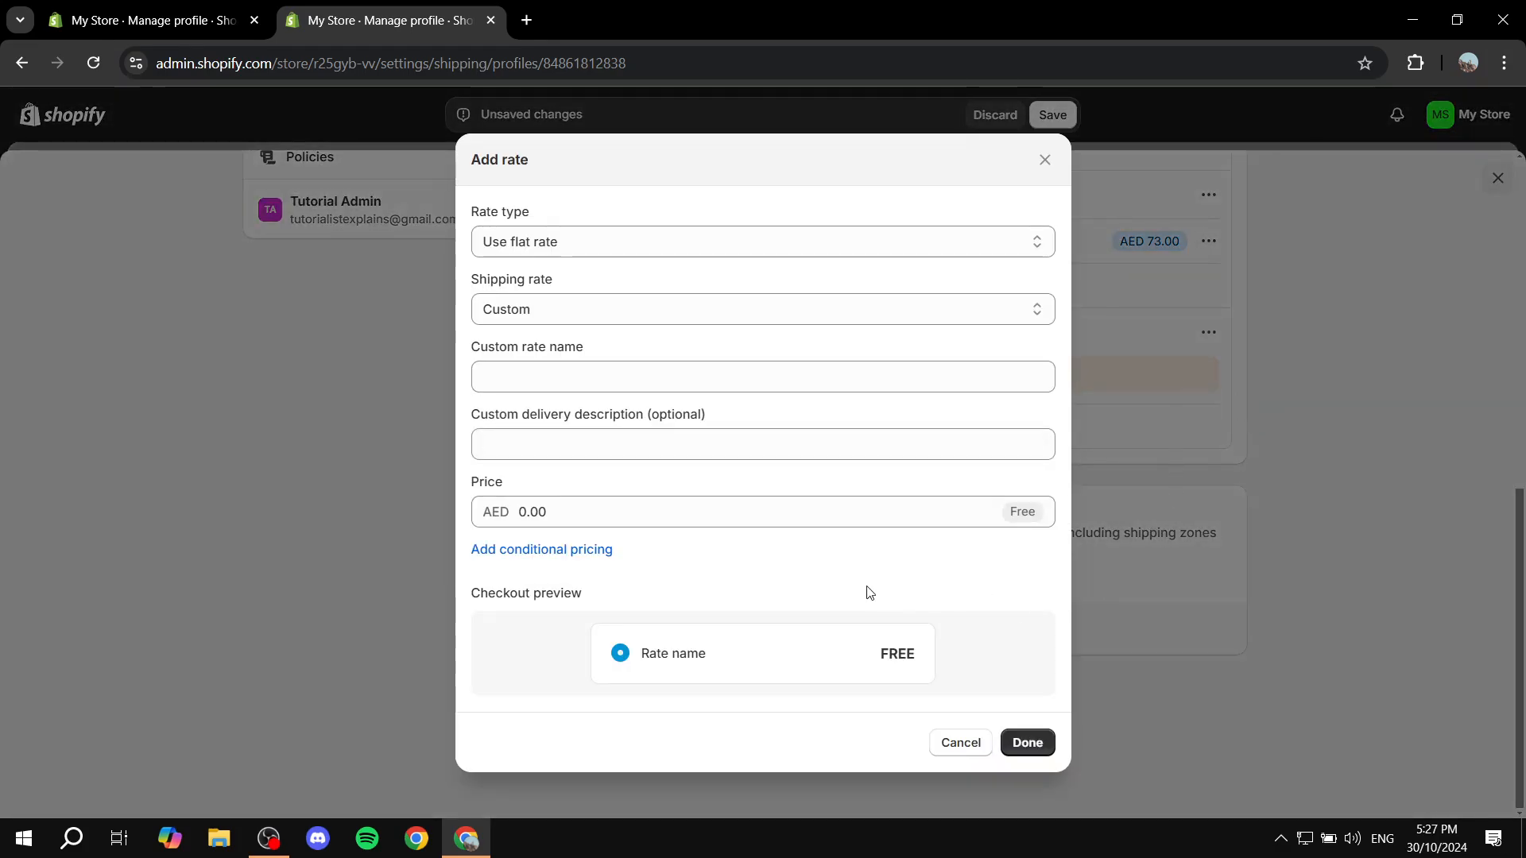
{"action": "left_click", "coordinate": [1027, 742]}
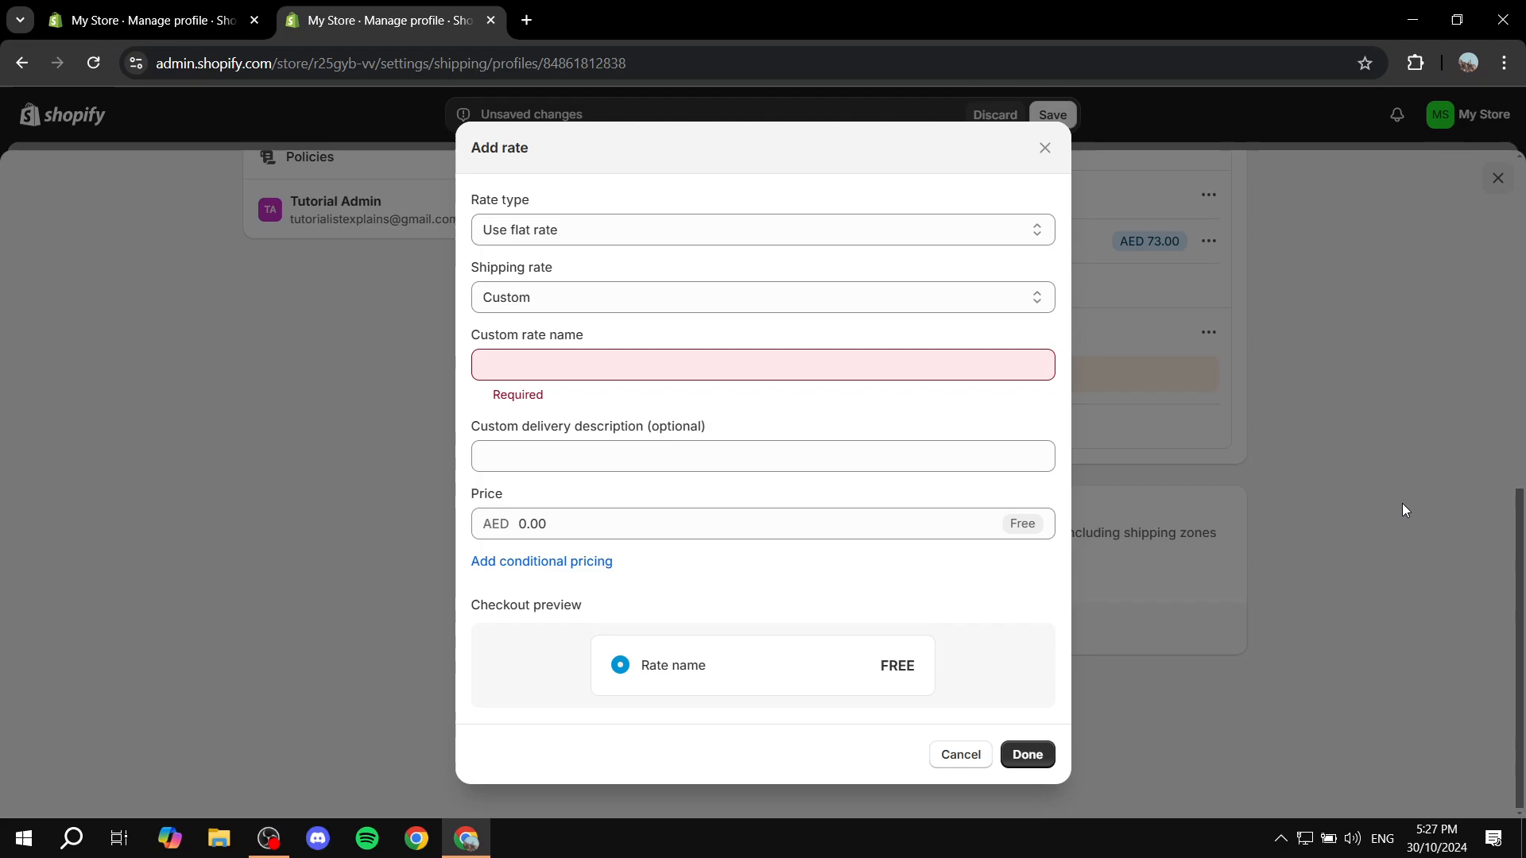
{"action": "left_click", "coordinate": [1046, 148]}
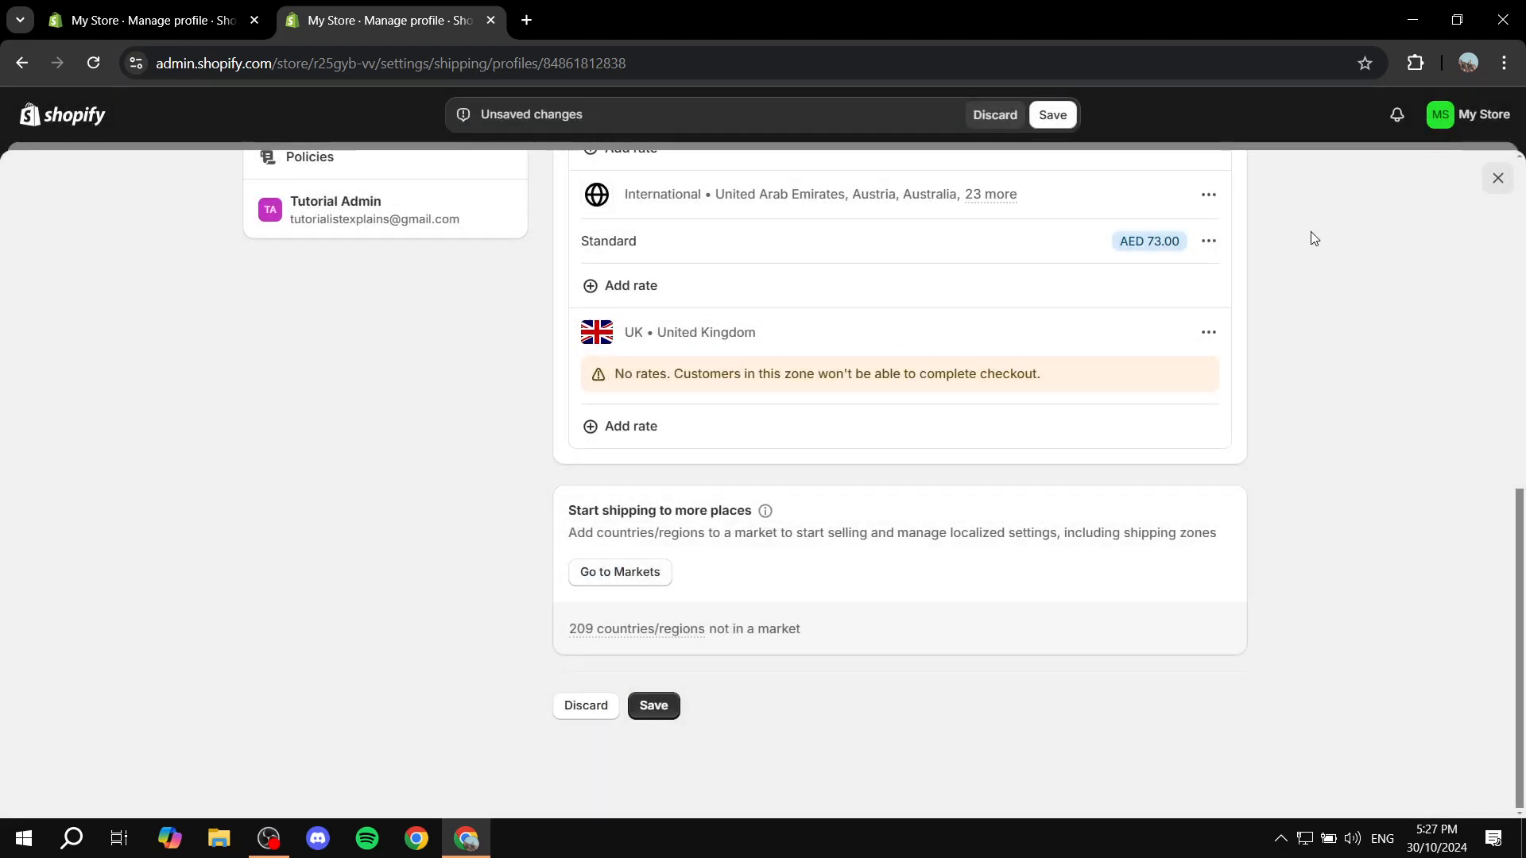